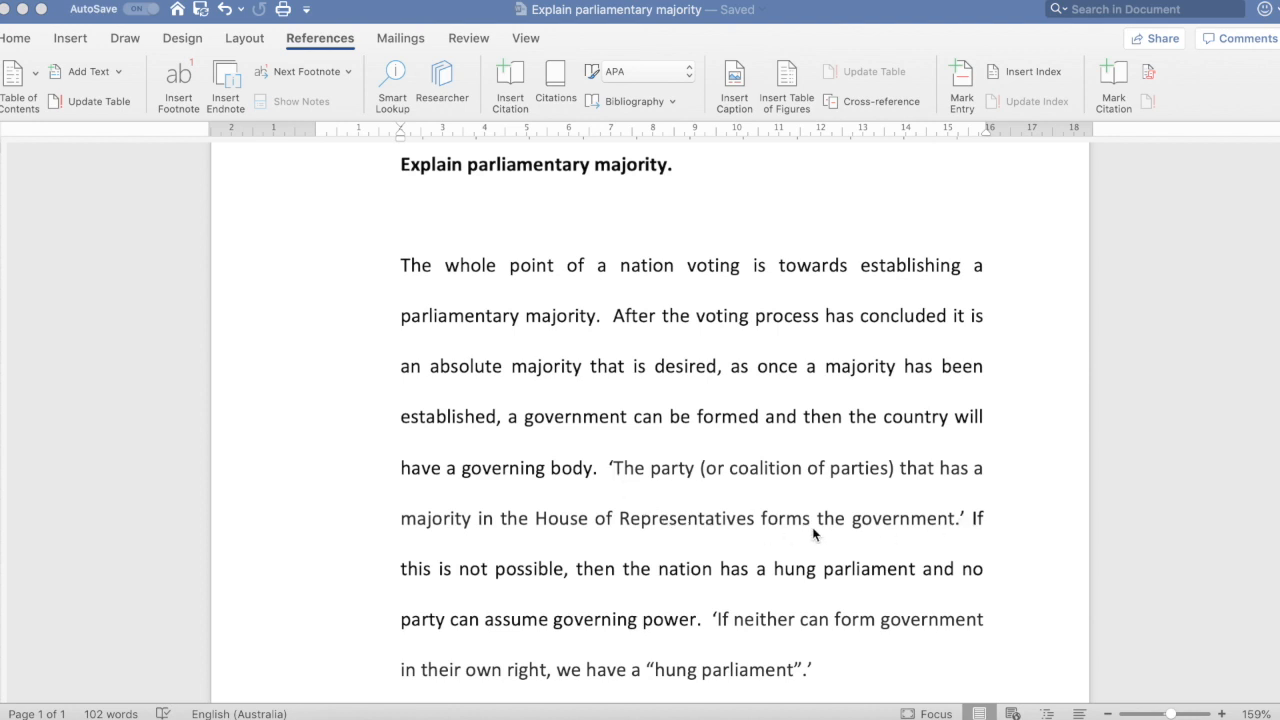
scroll(813, 535, down, 3)
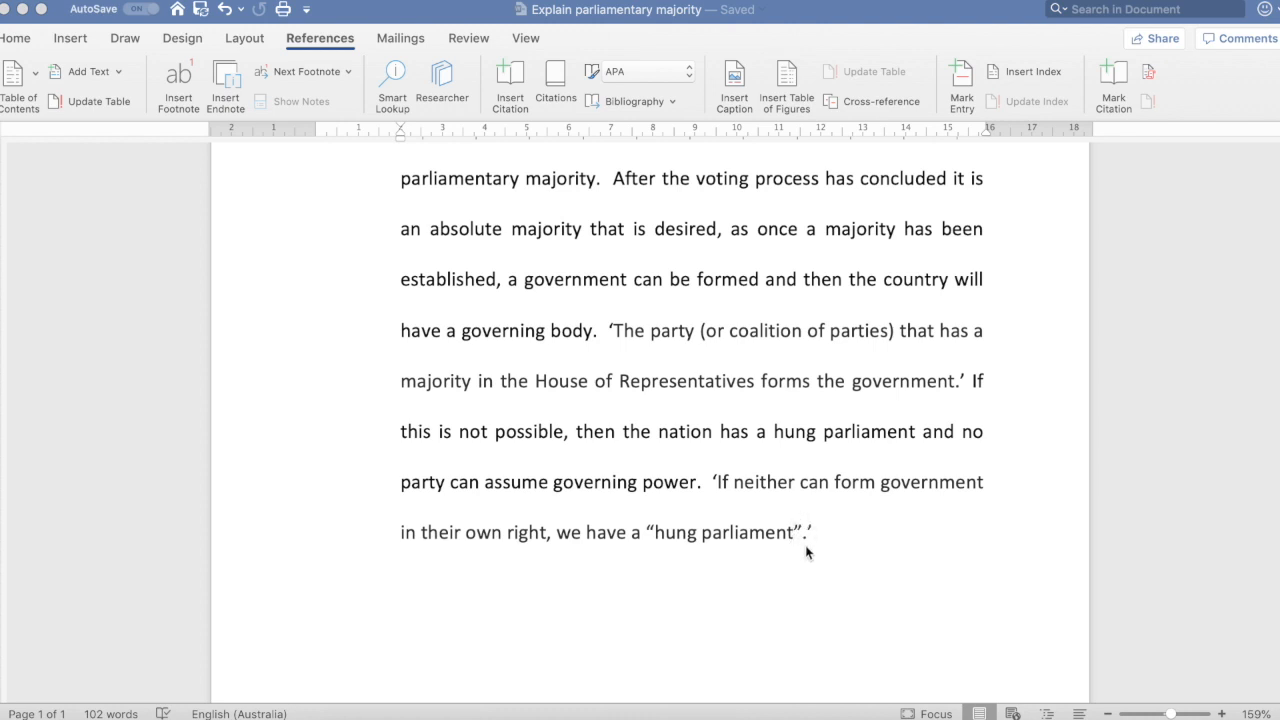
text(')
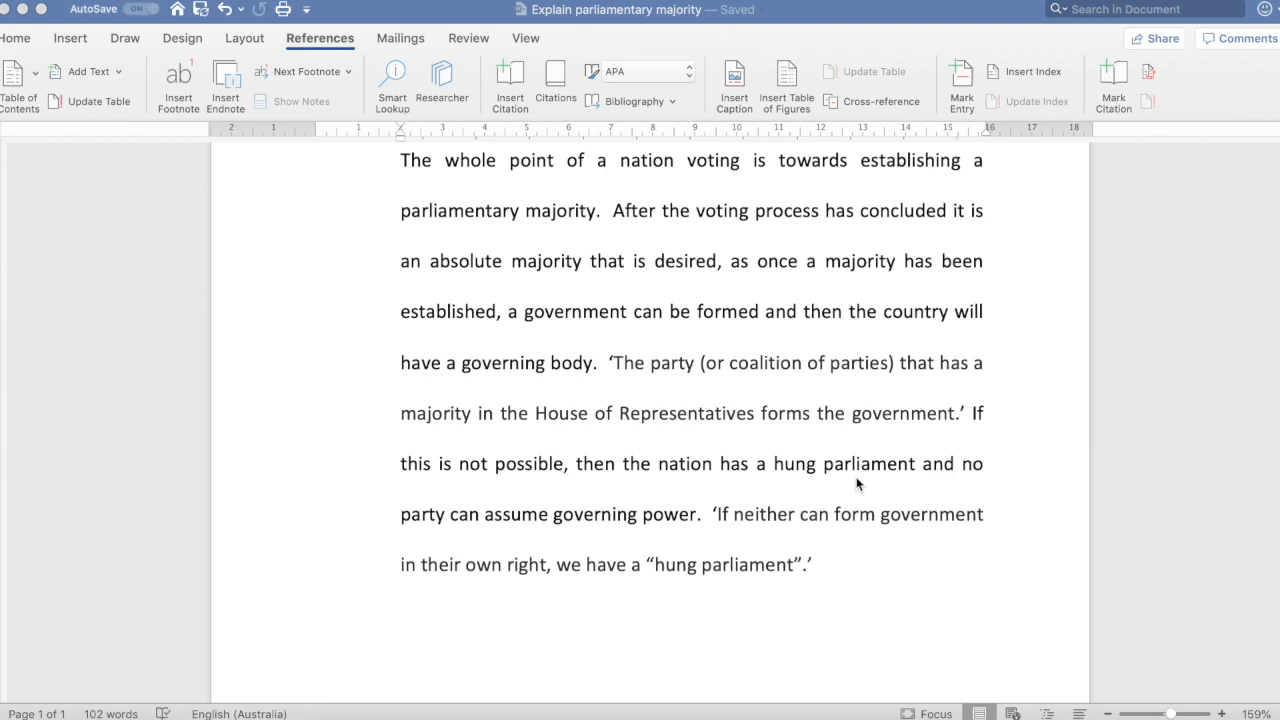
scroll(856, 484, up, 2)
scroll(856, 484, up, 3)
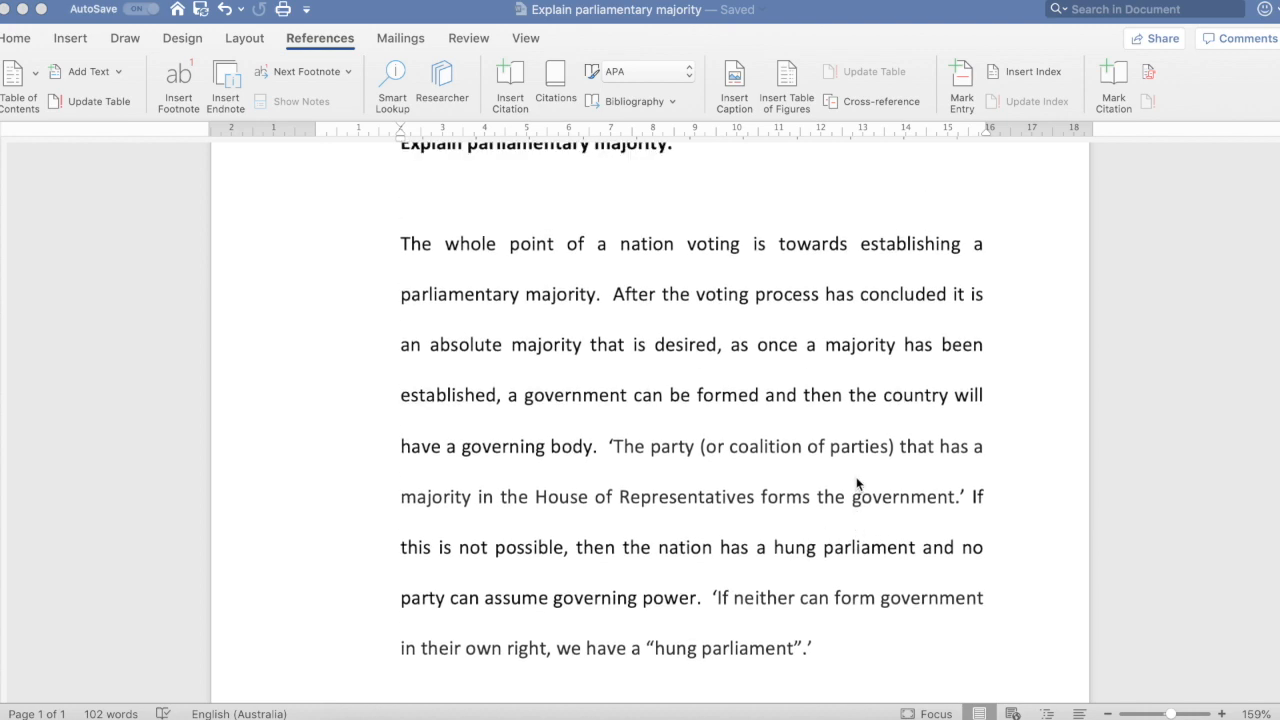
scroll(859, 484, down, 1)
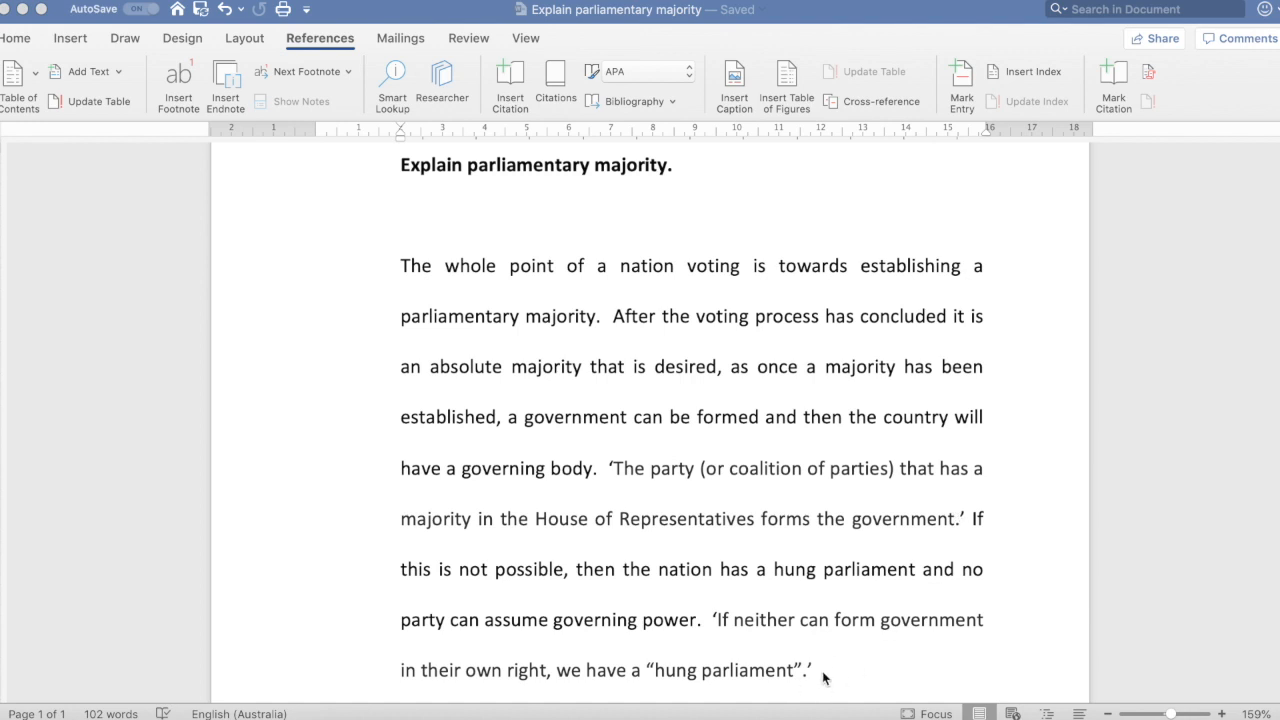
Place the cursor right after the first quotation, ending "forms the government.'", and open the Citations pane
click(789, 552)
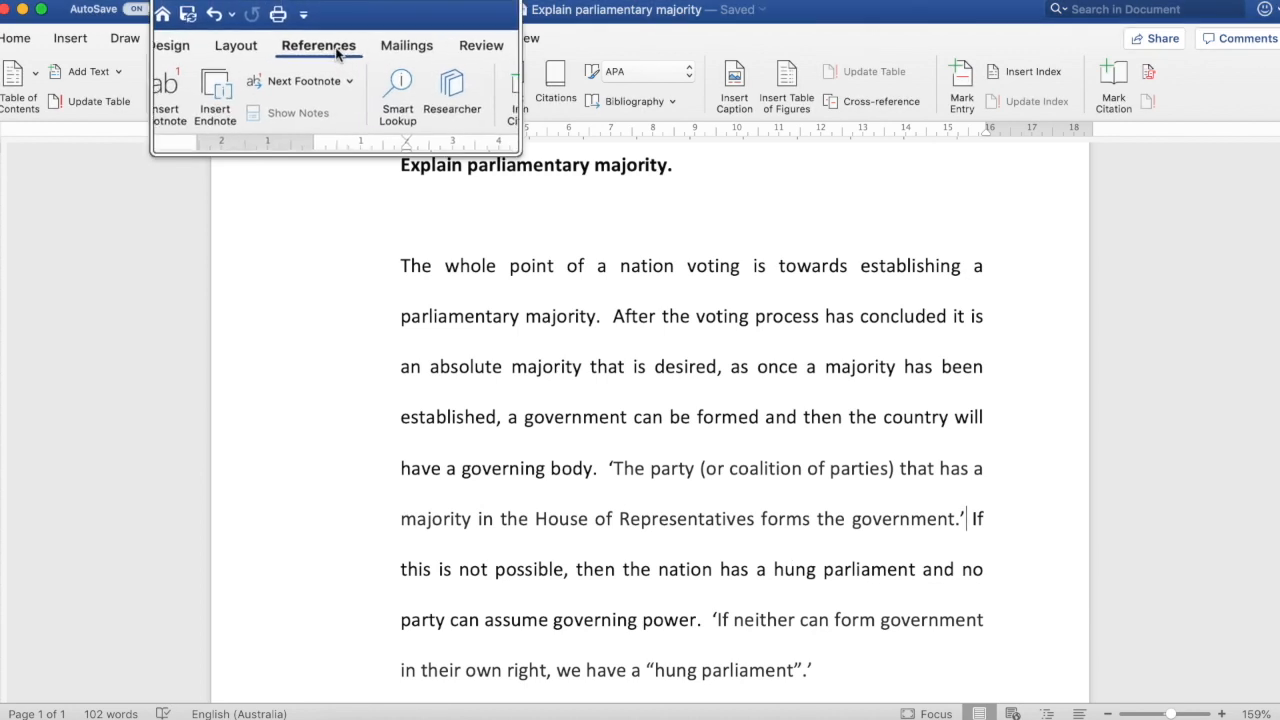
click(336, 57)
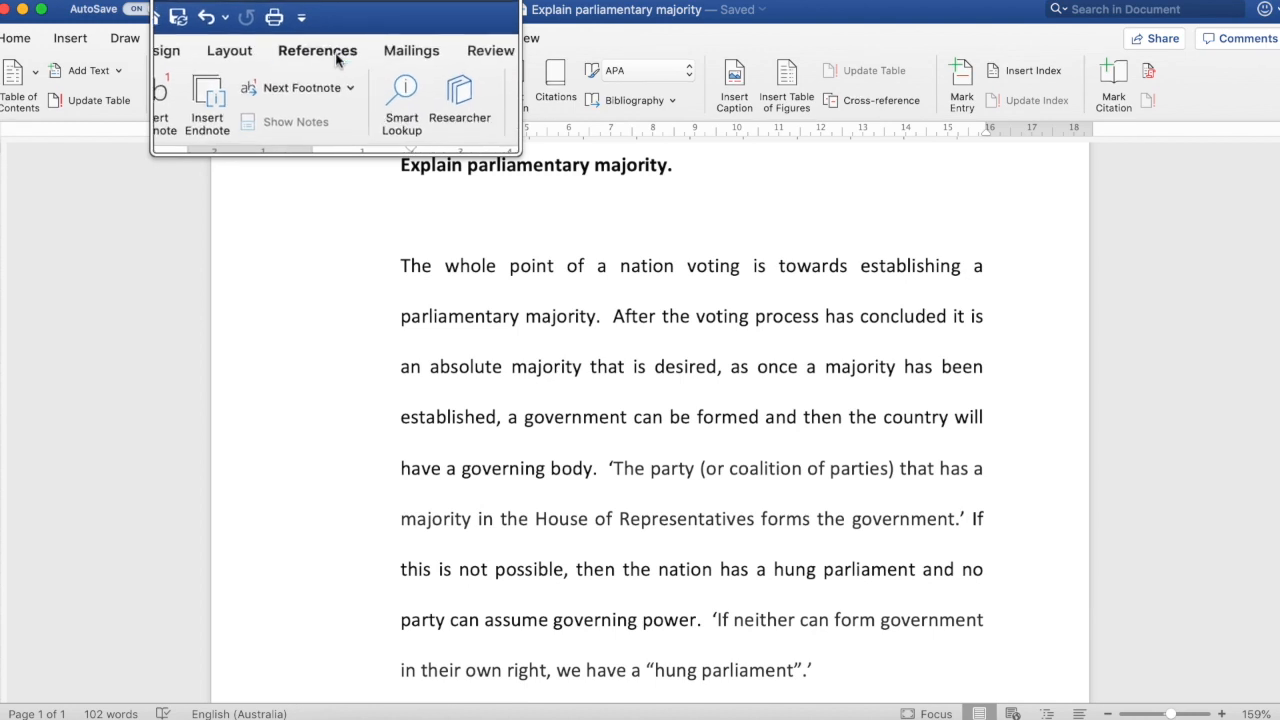
click(336, 57)
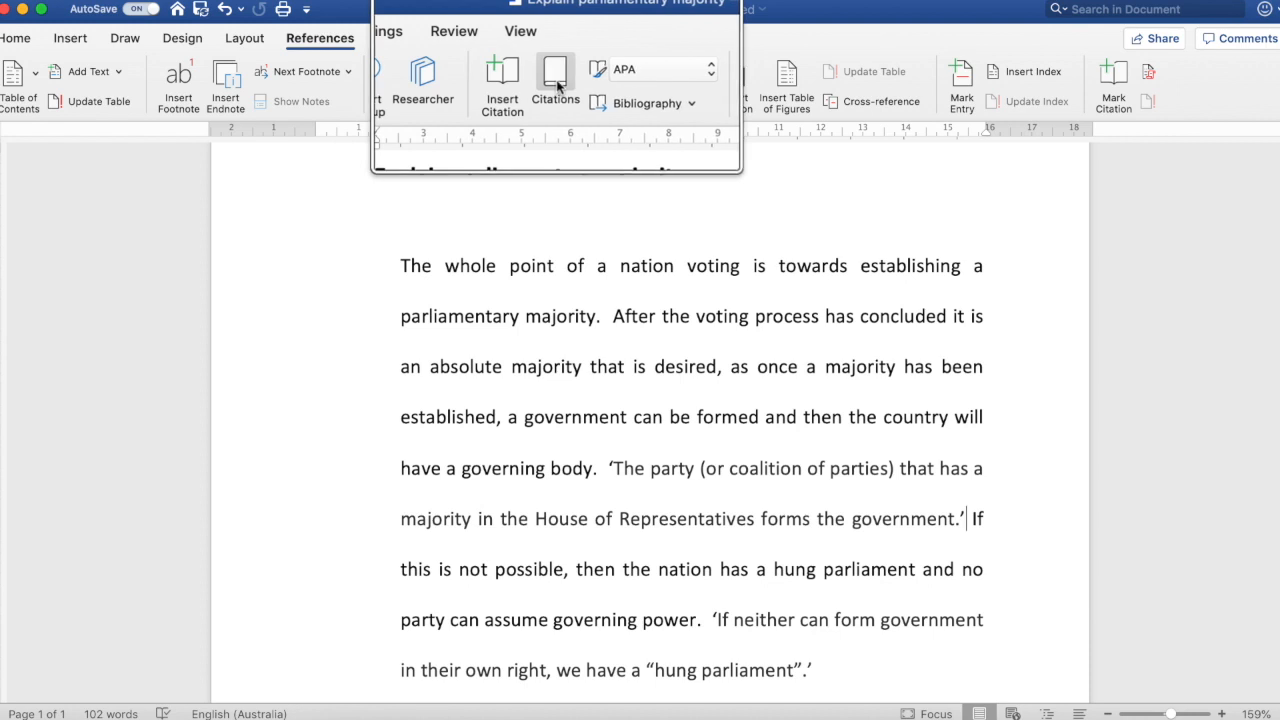
click(557, 78)
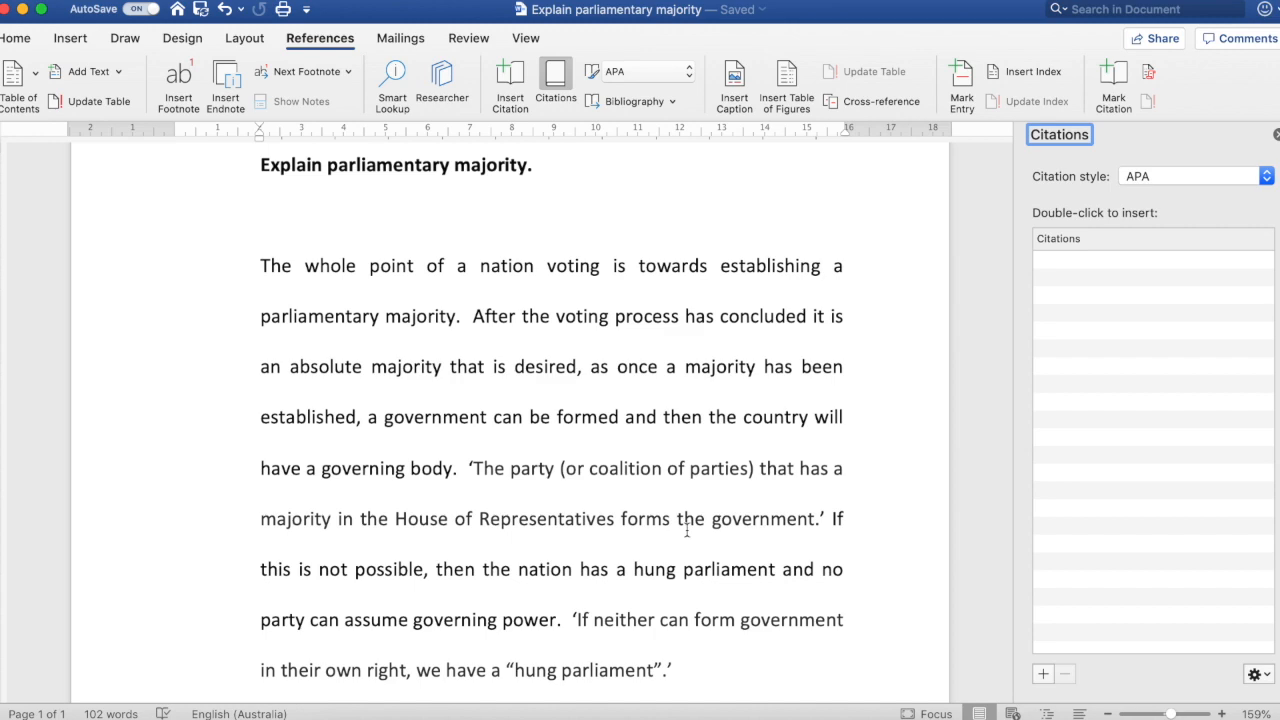
Switch to Safari and examine The Conversation article for its title, publication date, author and the quoted passages
key(super+Tab)
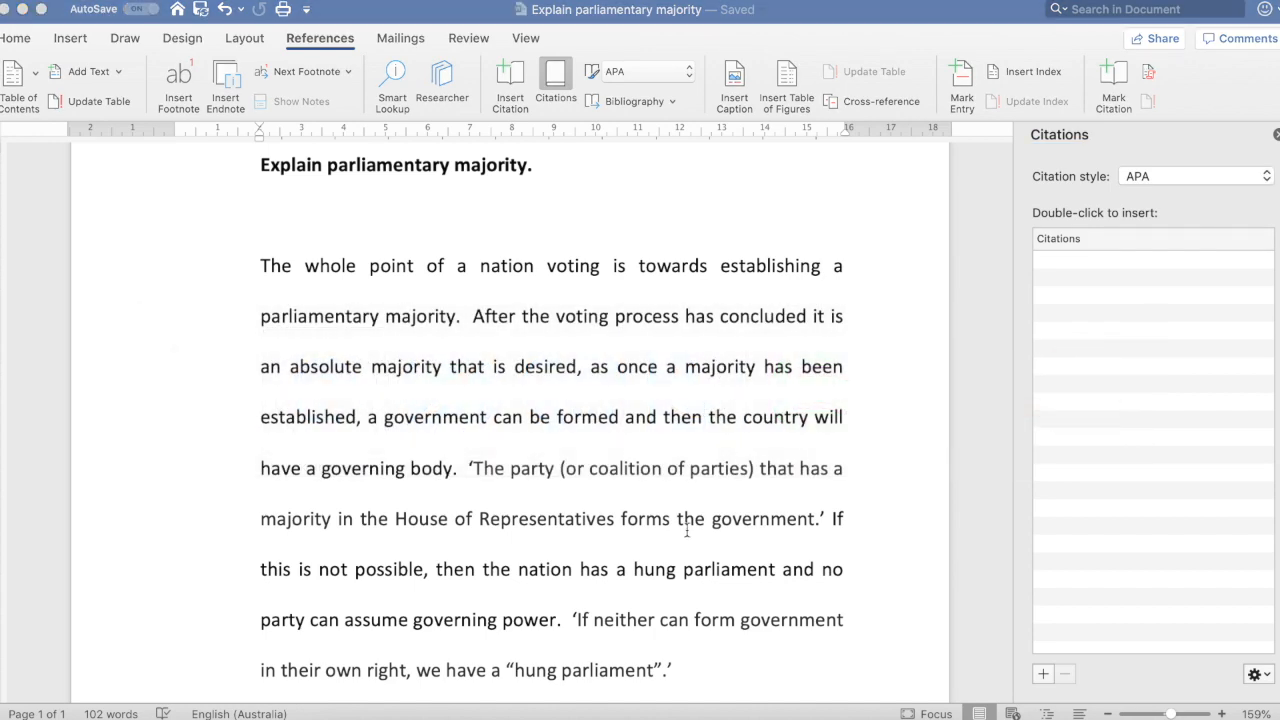
key(super+Tab)
key(super+Tab)
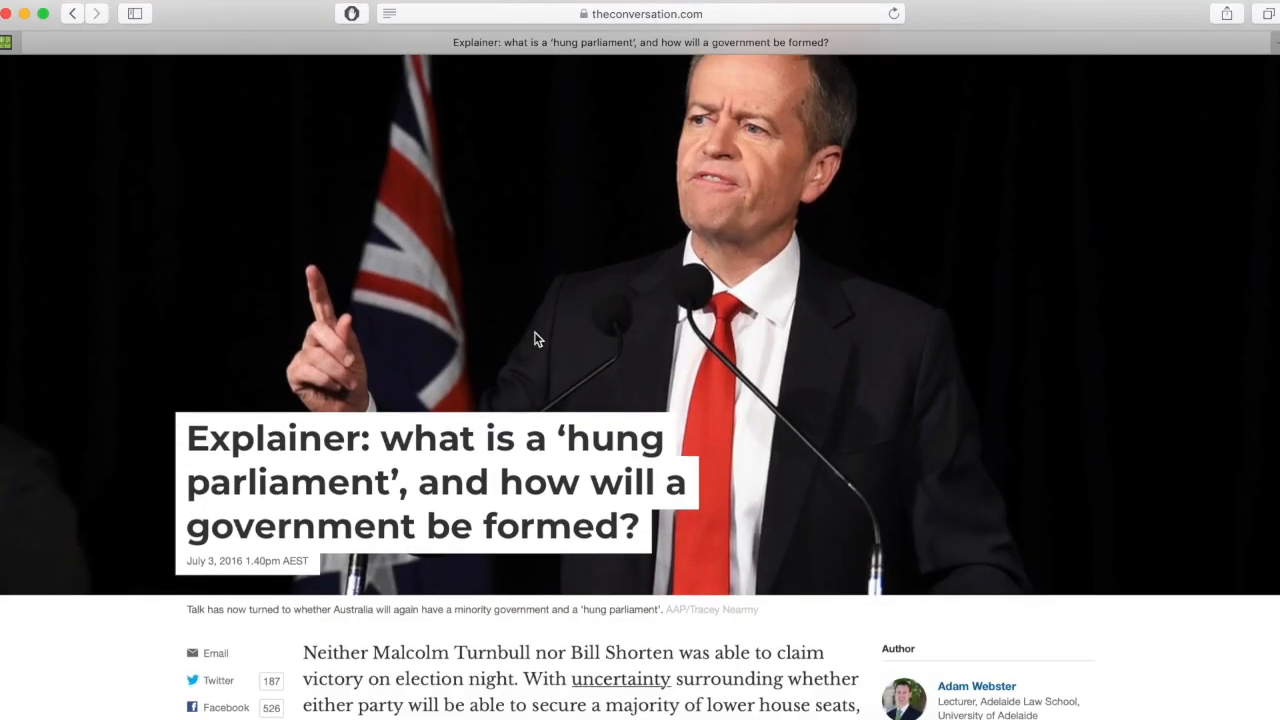
scroll(535, 337, down, 5)
scroll(535, 337, down, 2)
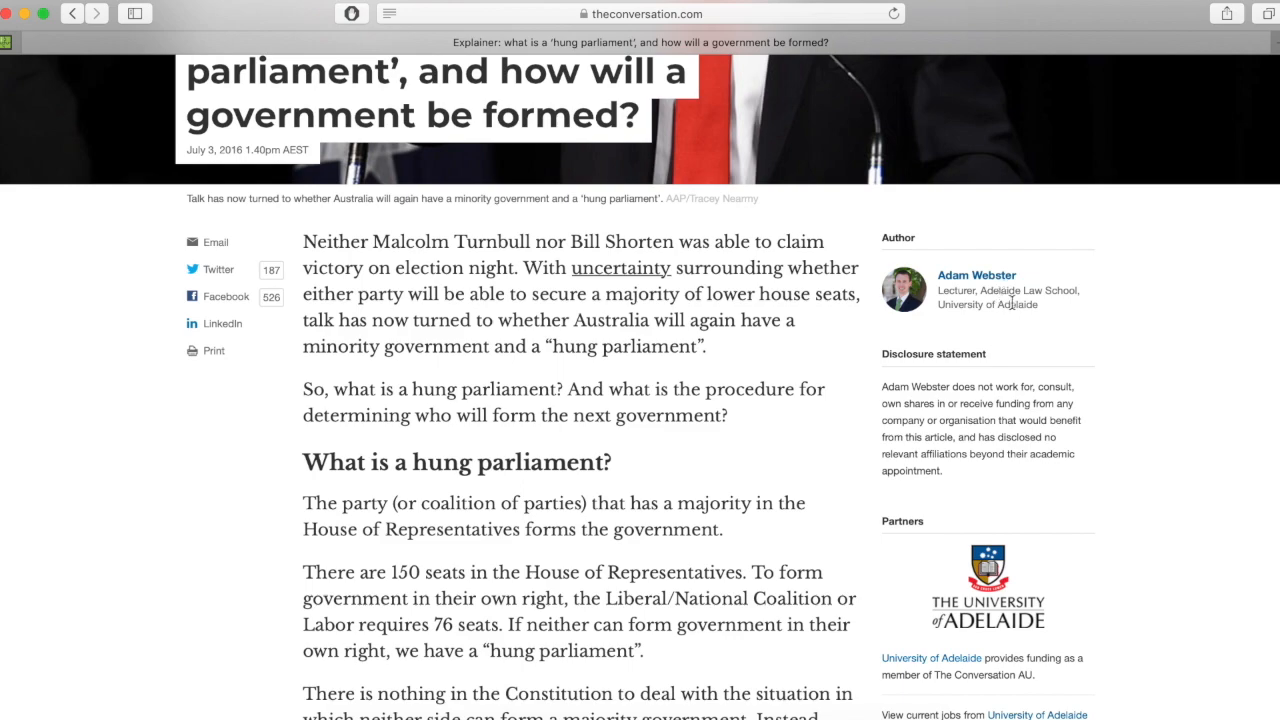
scroll(760, 375, down, 3)
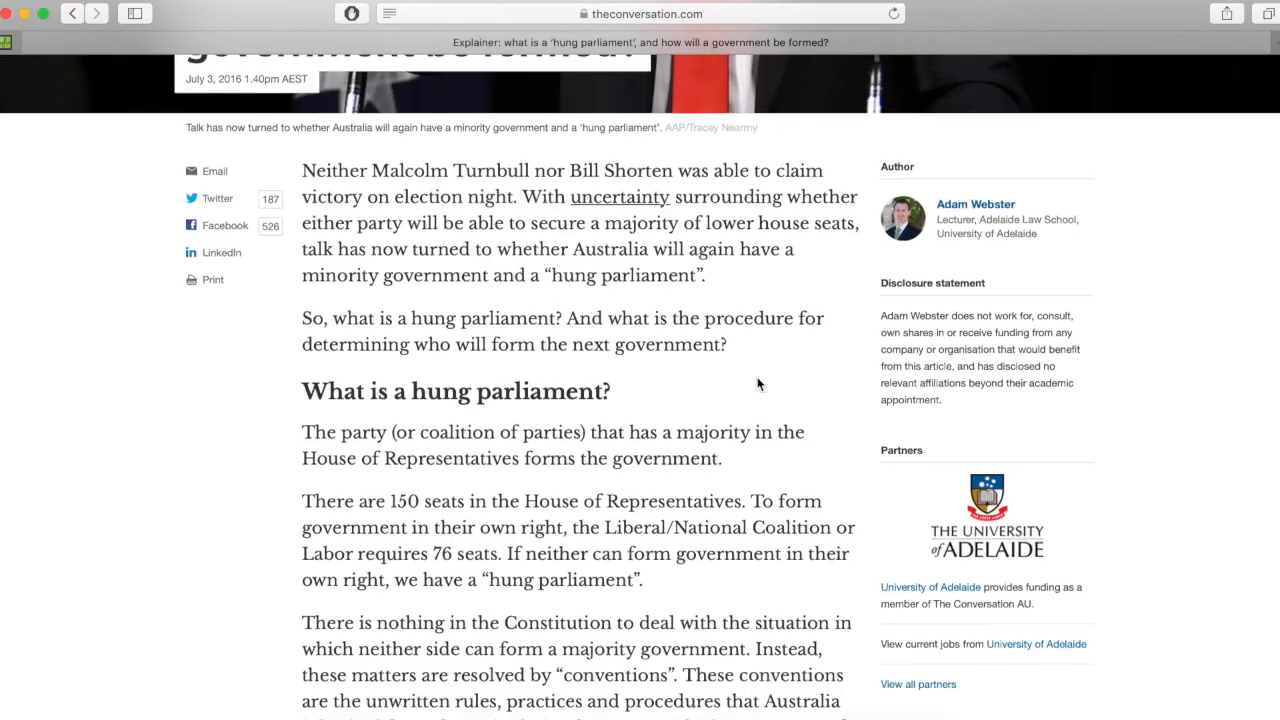
scroll(757, 383, up, 5)
scroll(757, 381, up, 10)
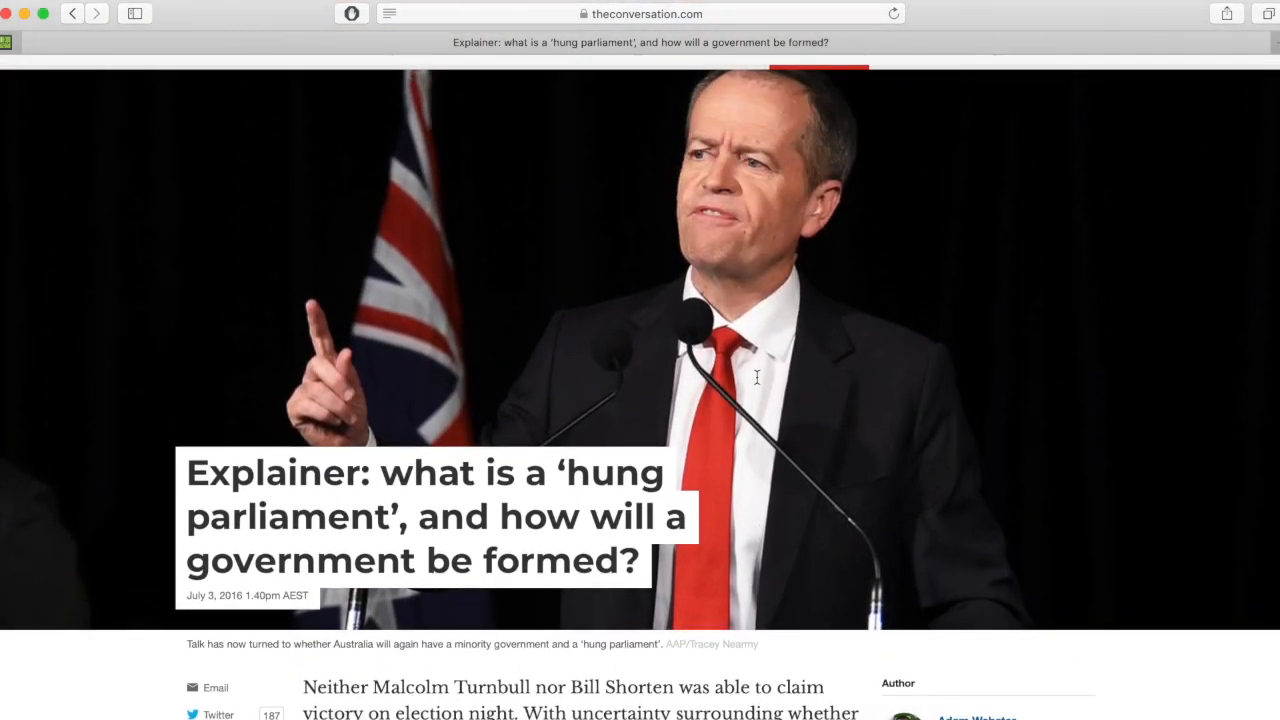
scroll(757, 383, down, 10)
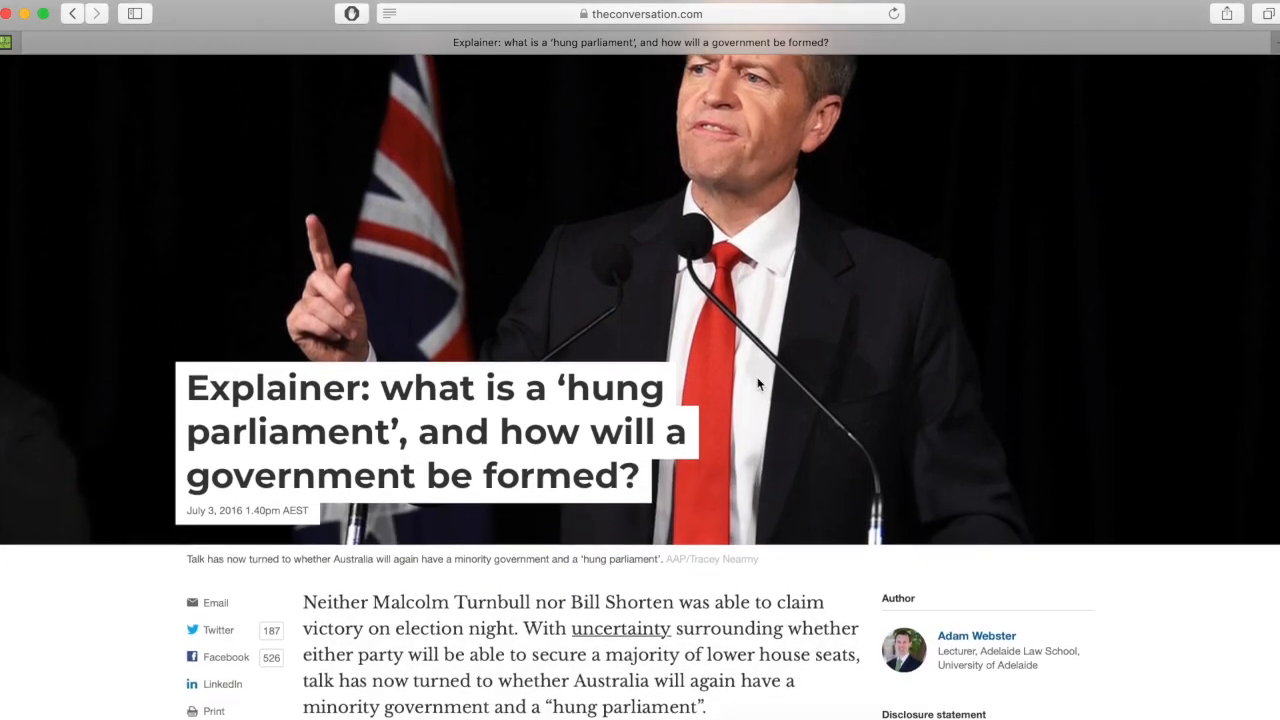
scroll(757, 383, down, 3)
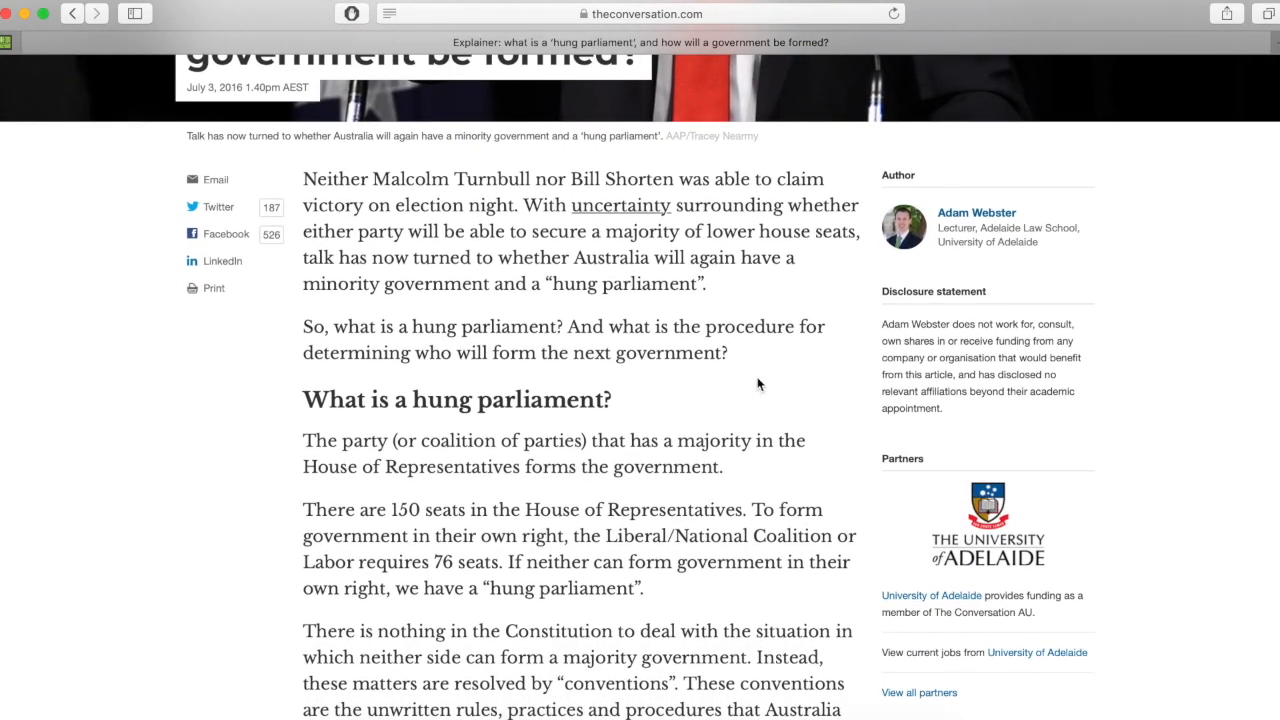
Return to Word and start a new citation source of type Web site for the first quotation
key(super+Tab)
key(super+Tab)
key(super+Tab)
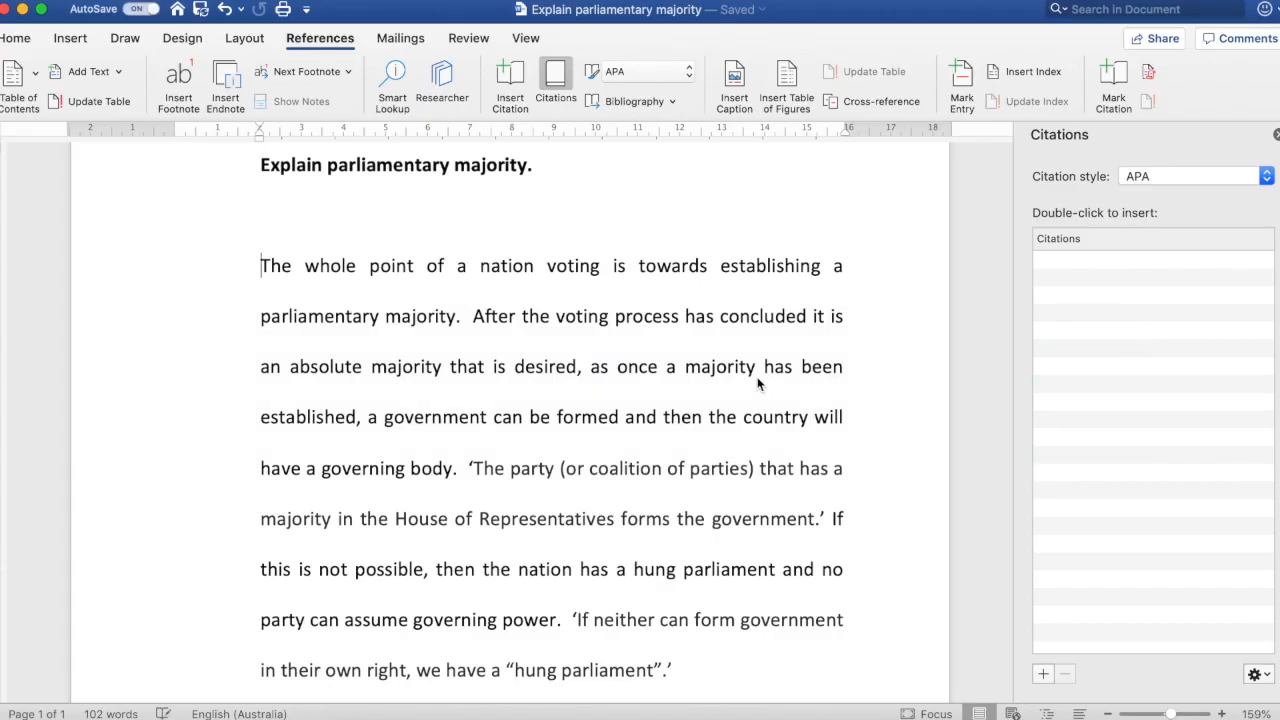
click(826, 519)
click(1043, 675)
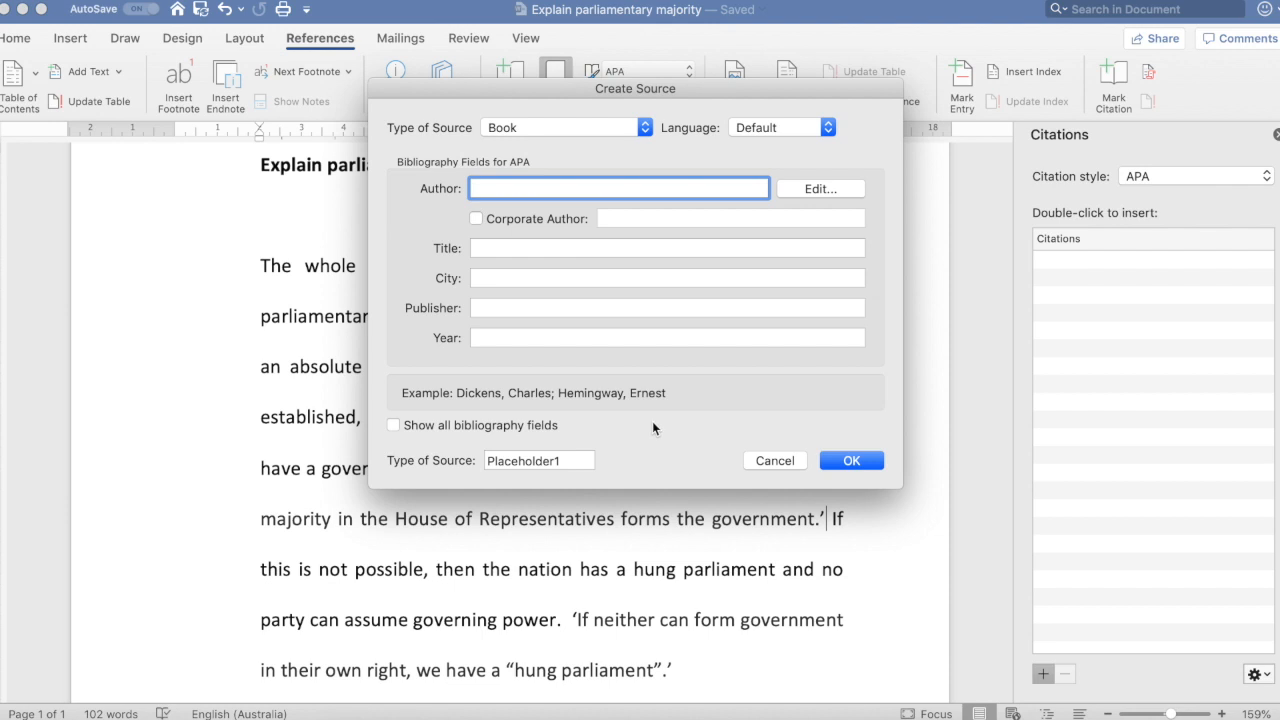
click(645, 128)
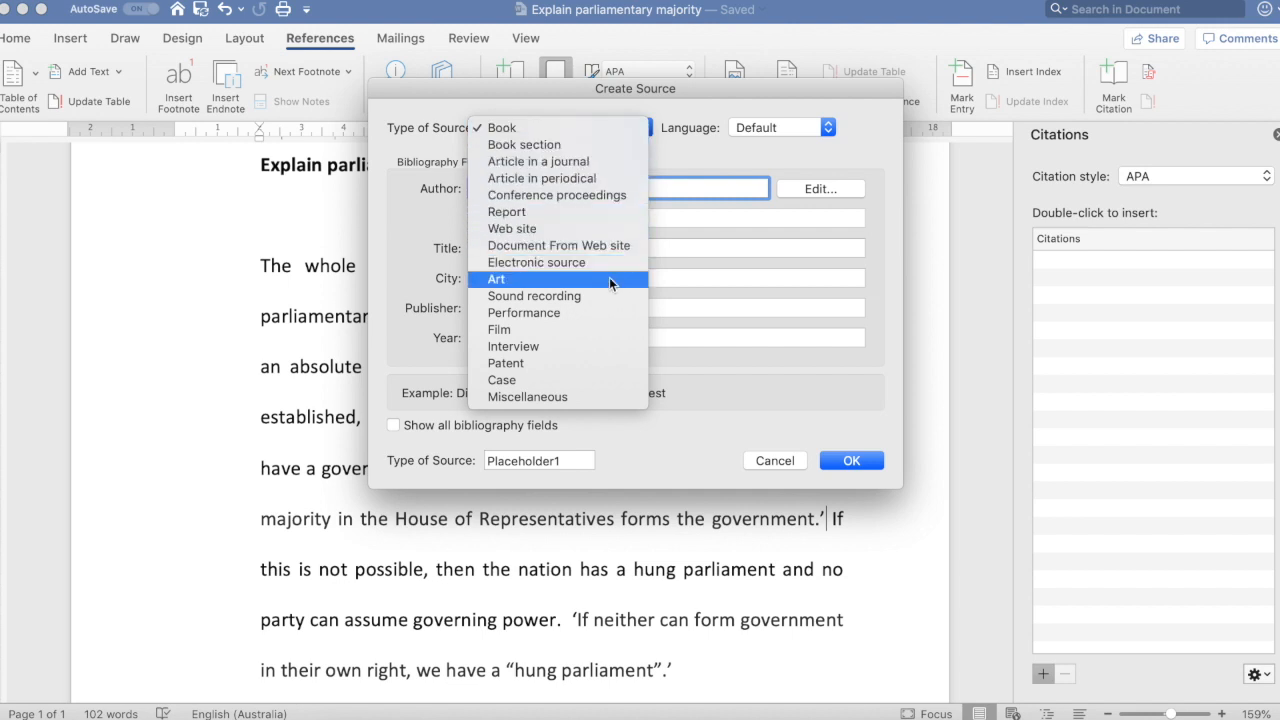
click(592, 229)
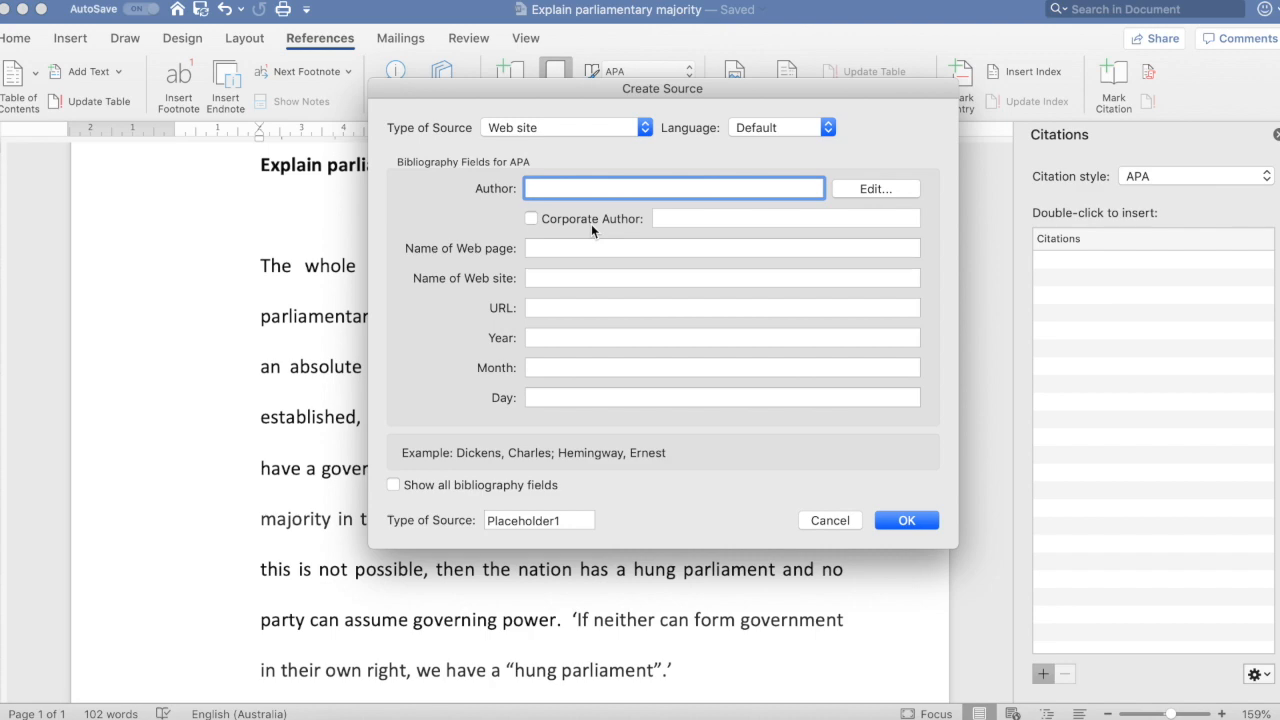
Check the author in the Safari article and enter the author's name, surname first, in the new source in Word
key(super+Tab)
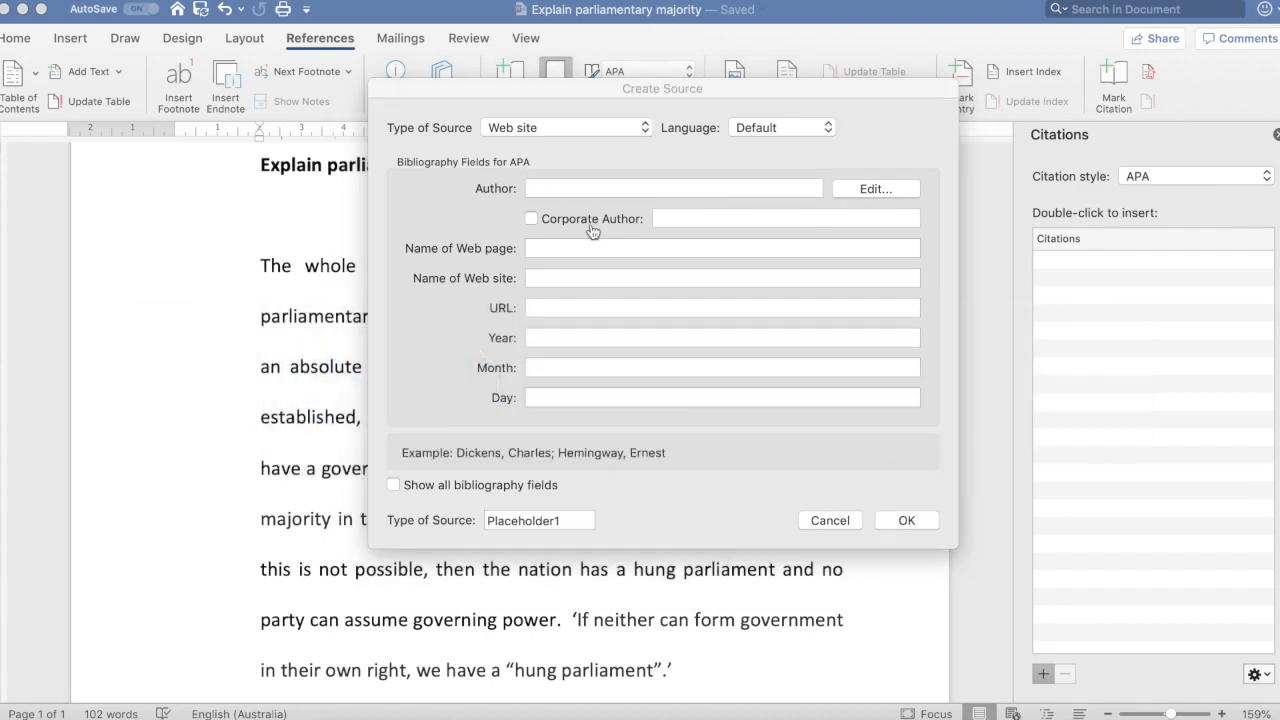
key(super+Tab)
key(super+Tab)
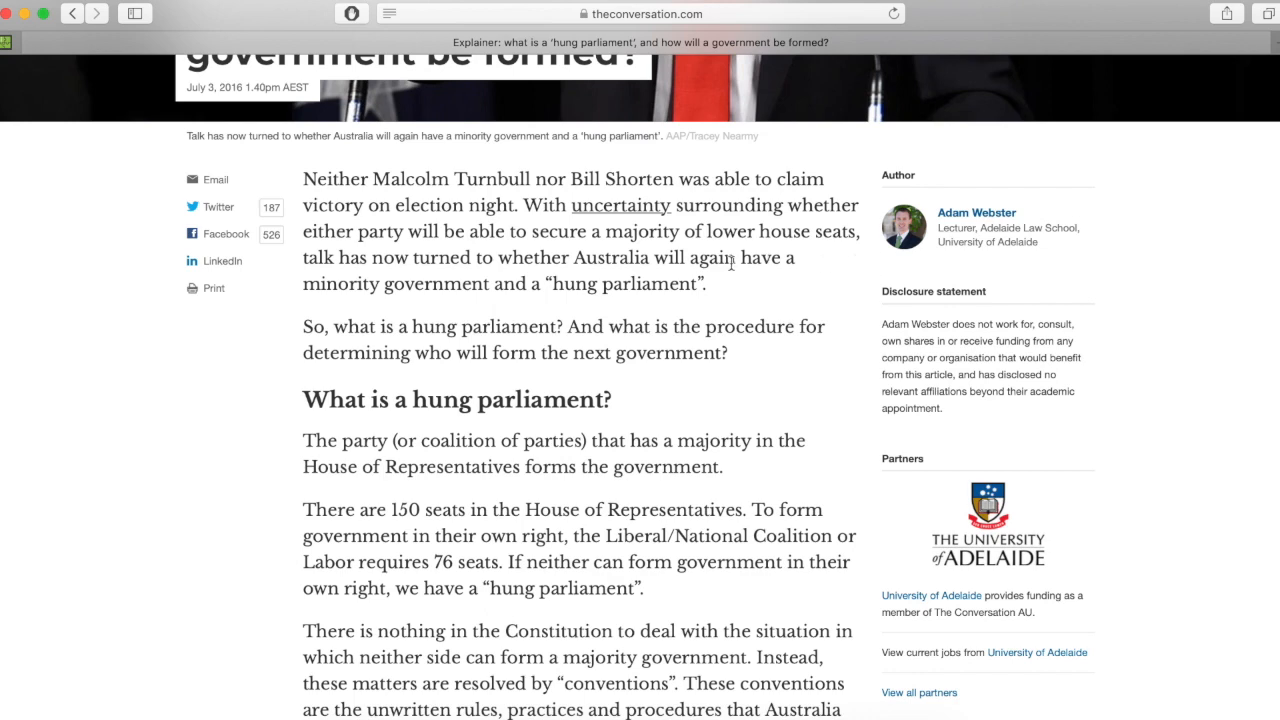
key(super+Tab)
key(super+Tab)
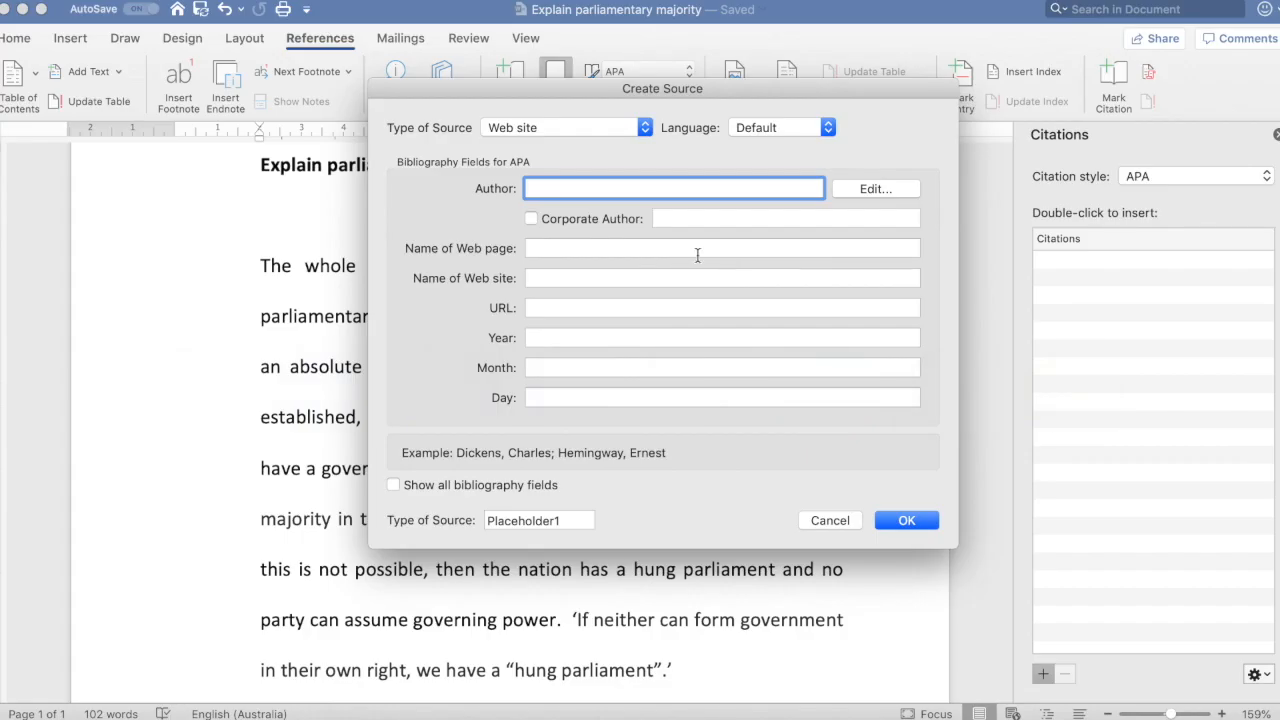
text(Webster, Adam)
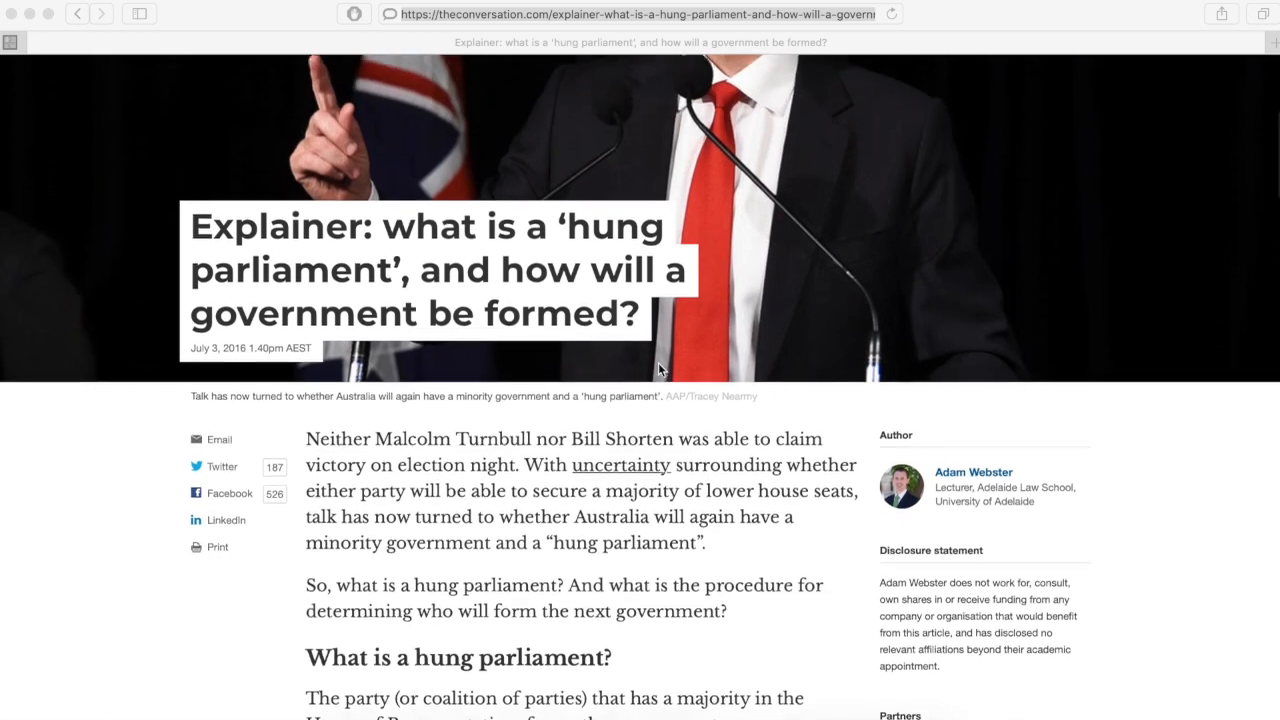
Fill in the source's web page name, site name The Conversation, article URL, year 2016, month July and day 3 from the article
scroll(658, 362, down, 2)
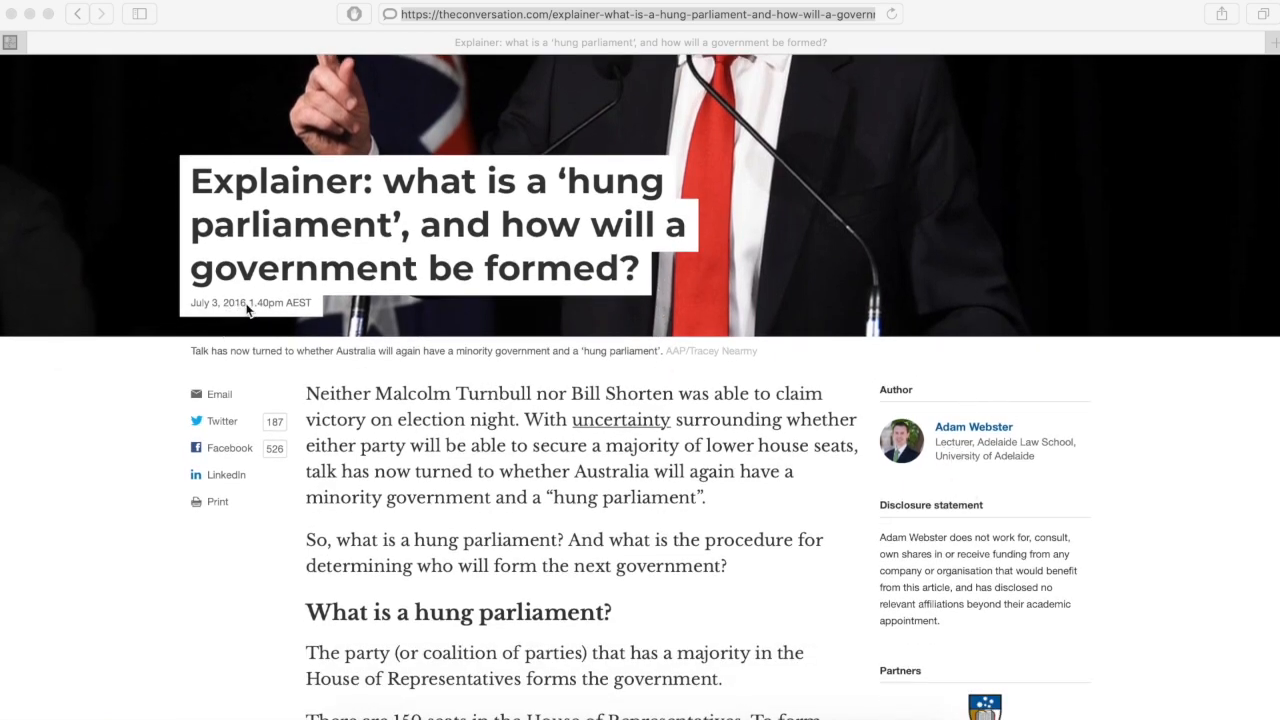
scroll(247, 310, up, 5)
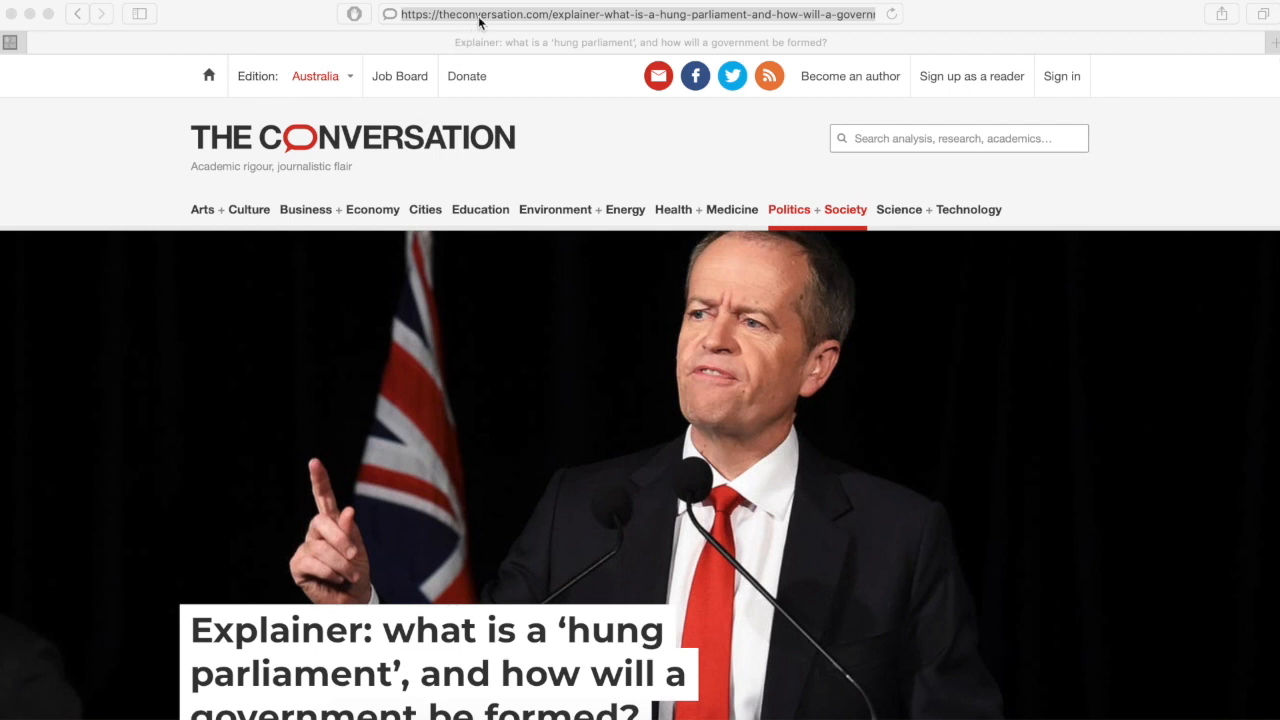
key(super+Tab)
key(super+Tab)
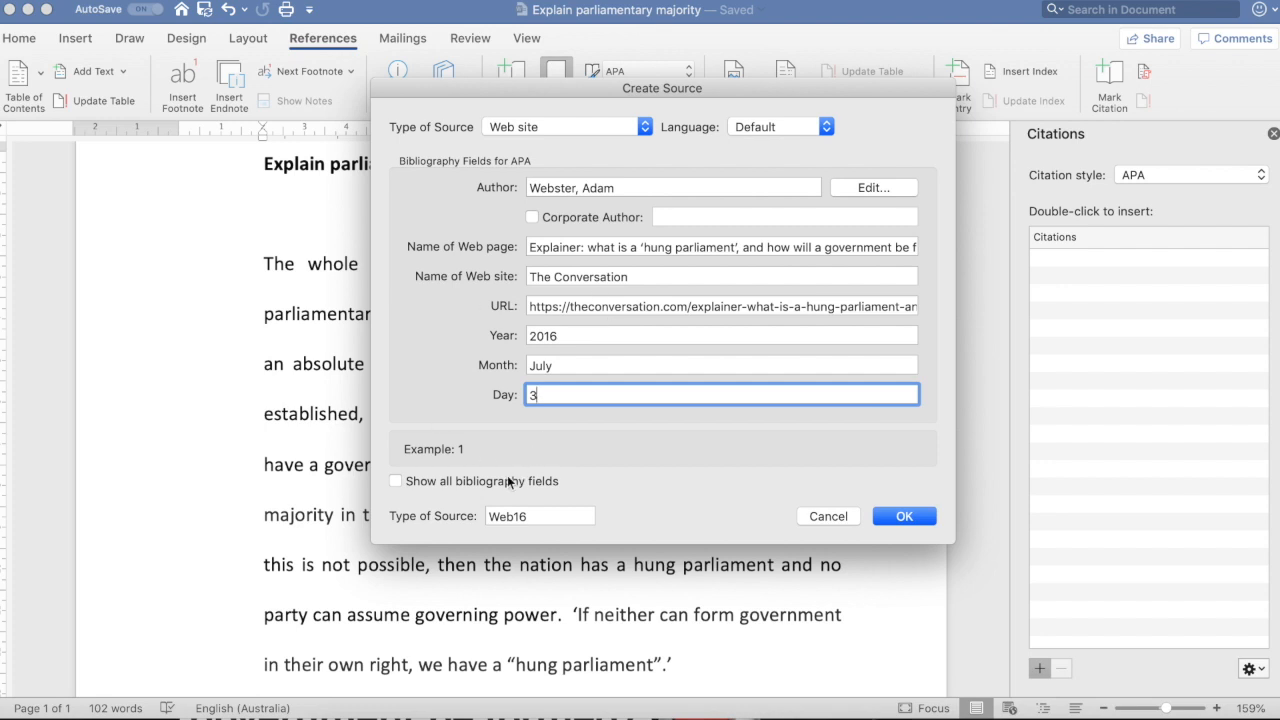
Show all bibliography fields and set the access date to year 2019, month November, day 23
click(396, 481)
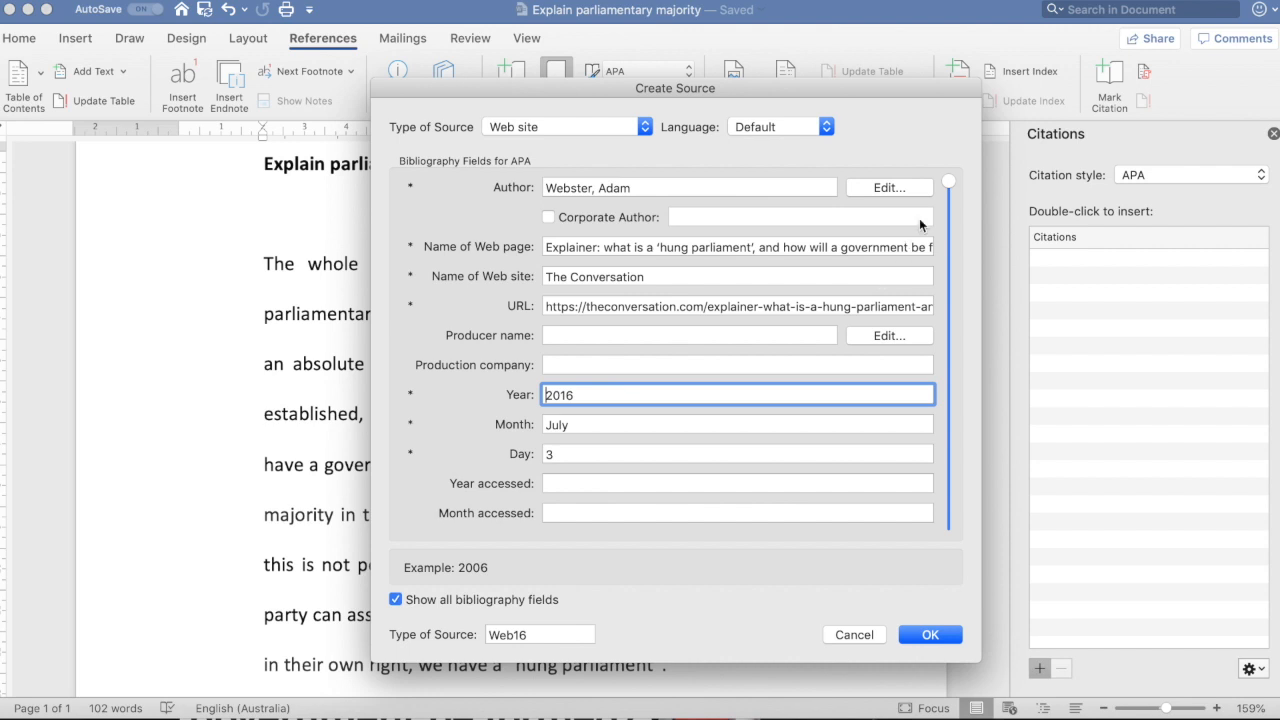
drag(950, 185, 948, 368)
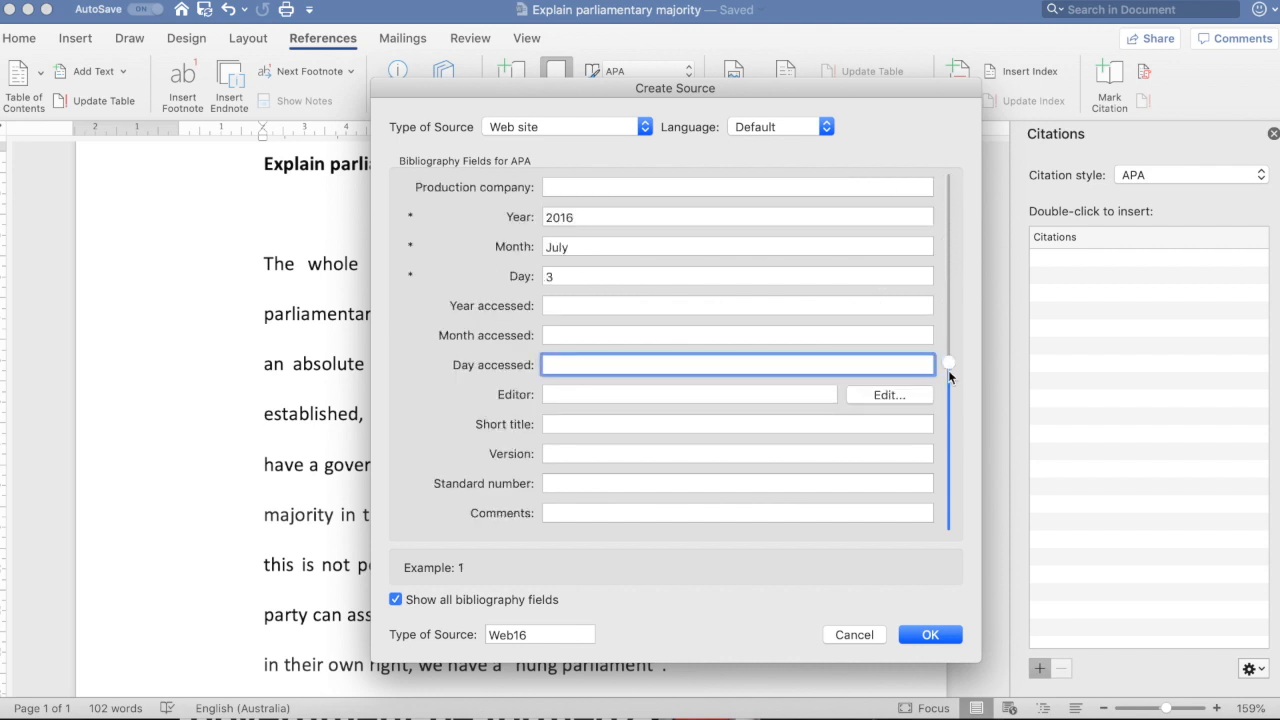
click(560, 309)
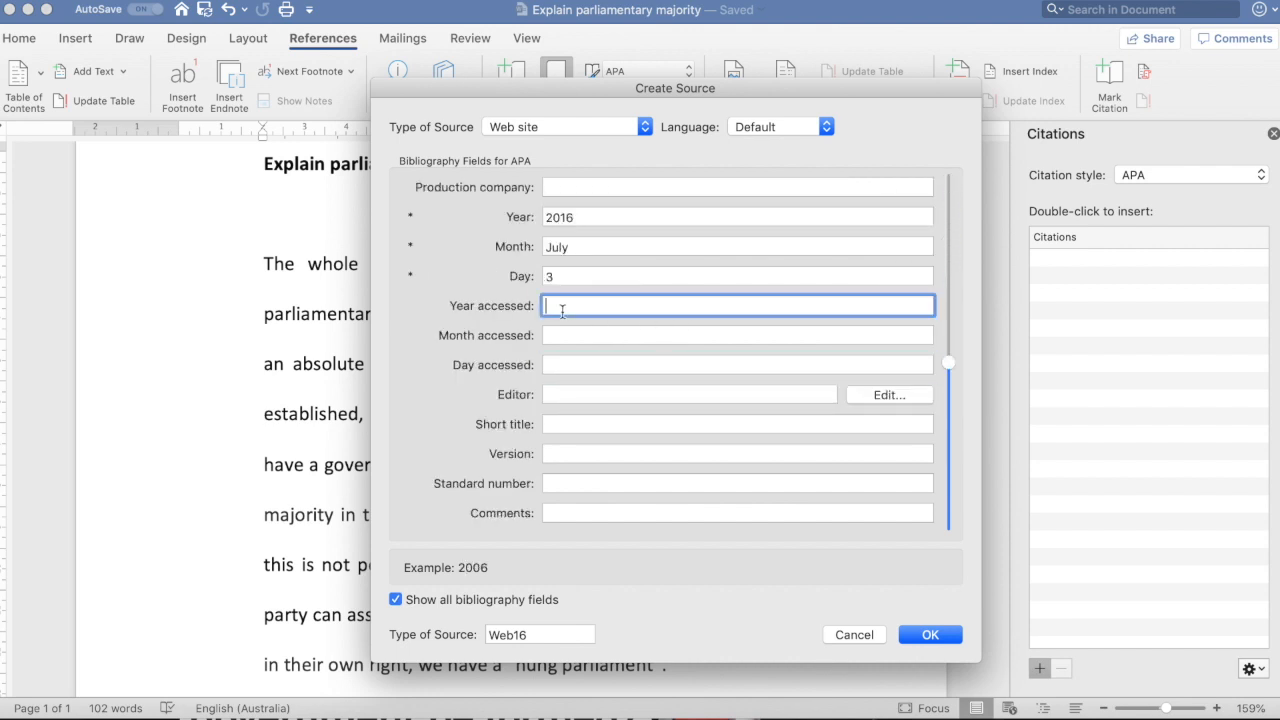
text(2019)
click(563, 336)
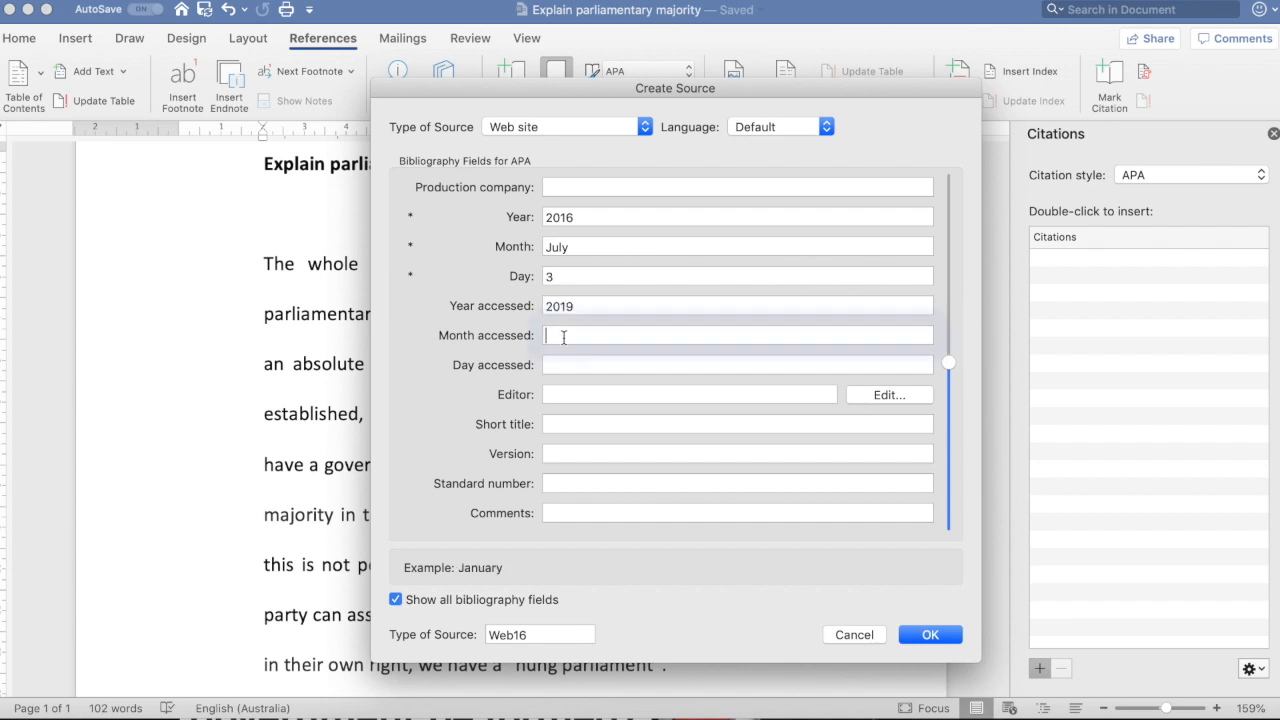
text(Nov)
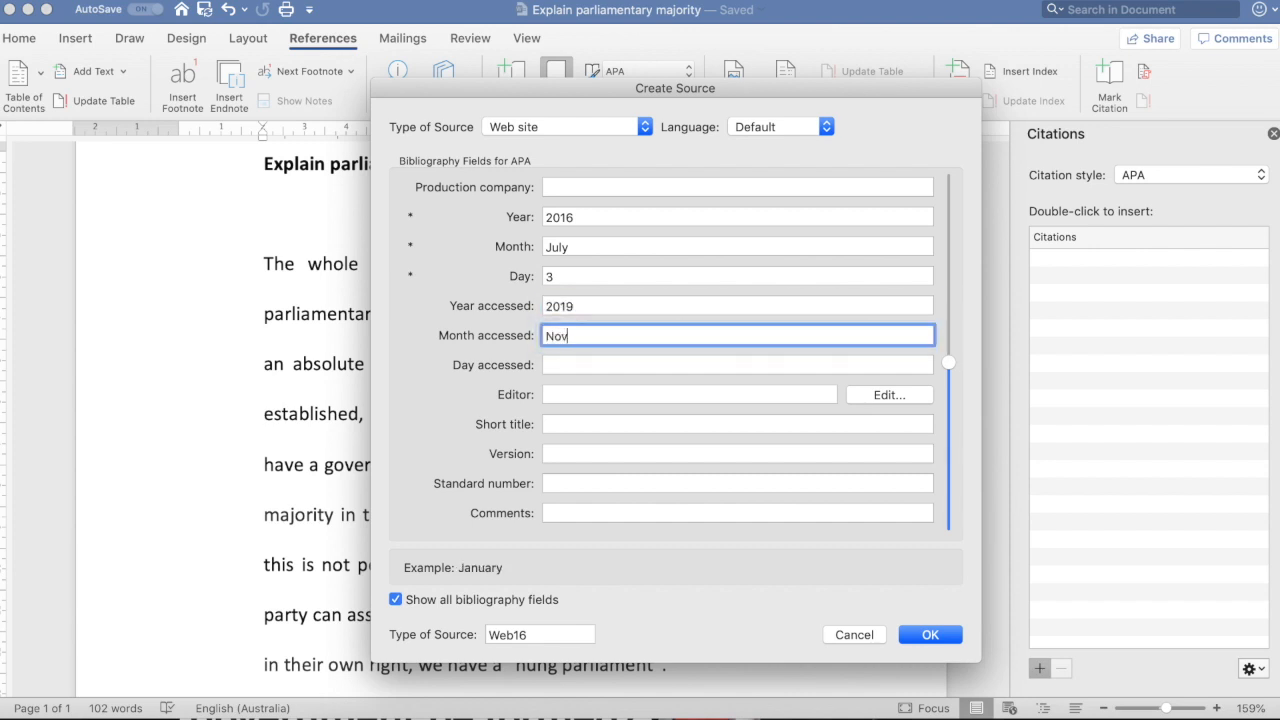
text(ember)
click(569, 365)
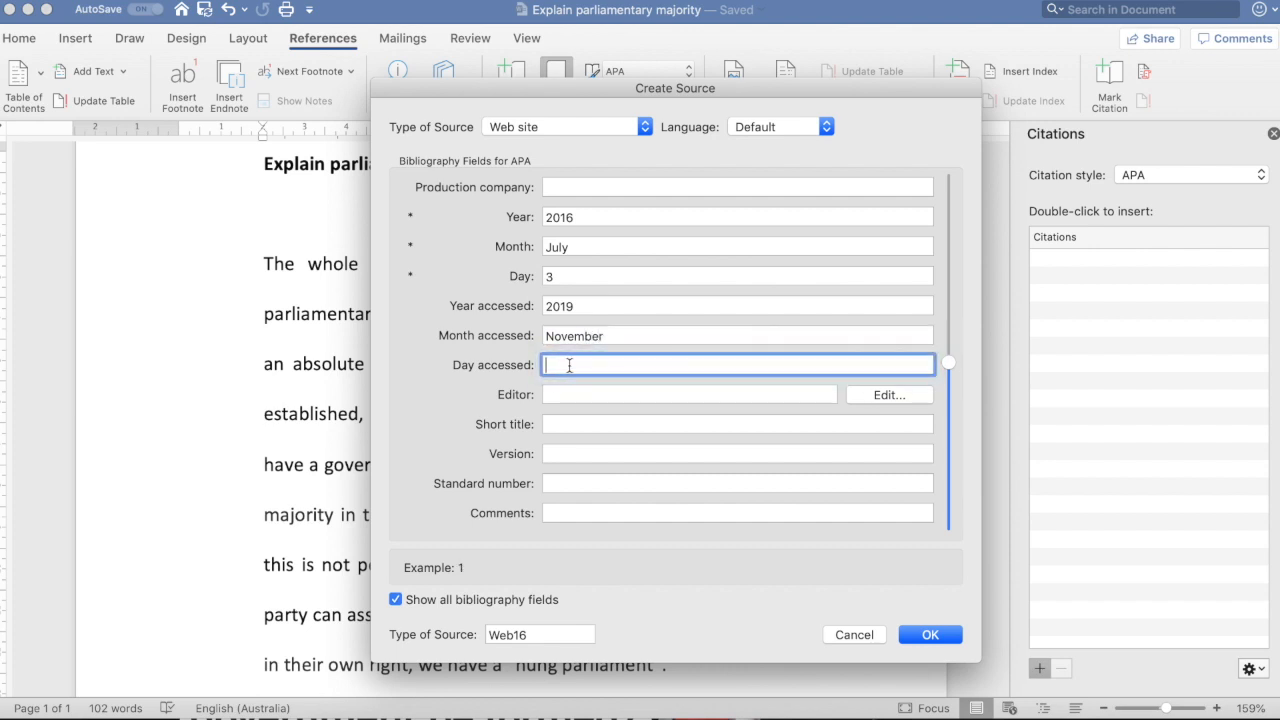
text(23)
Switch to the article in Safari and copy the editor's name from the end of the page
key(super+Tab)
key(super+Tab)
scroll(540, 440, down, 15)
scroll(536, 462, down, 10)
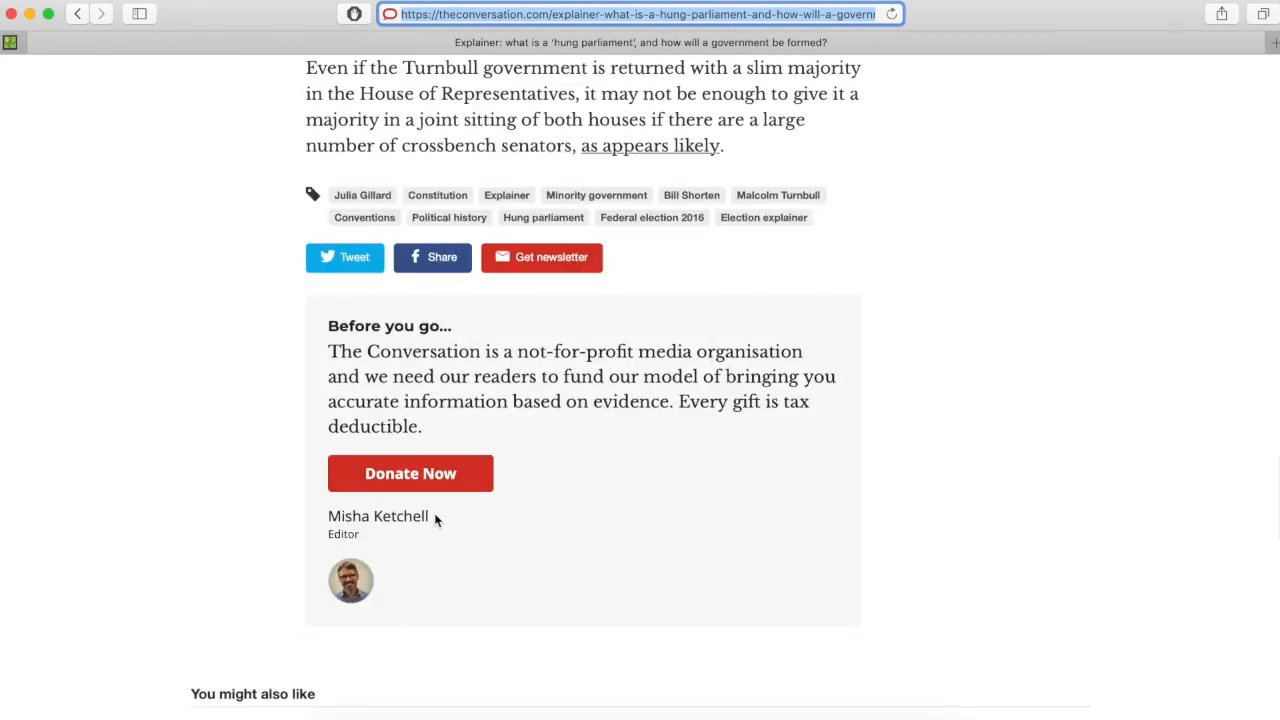
drag(439, 515, 329, 514)
key(super+c)
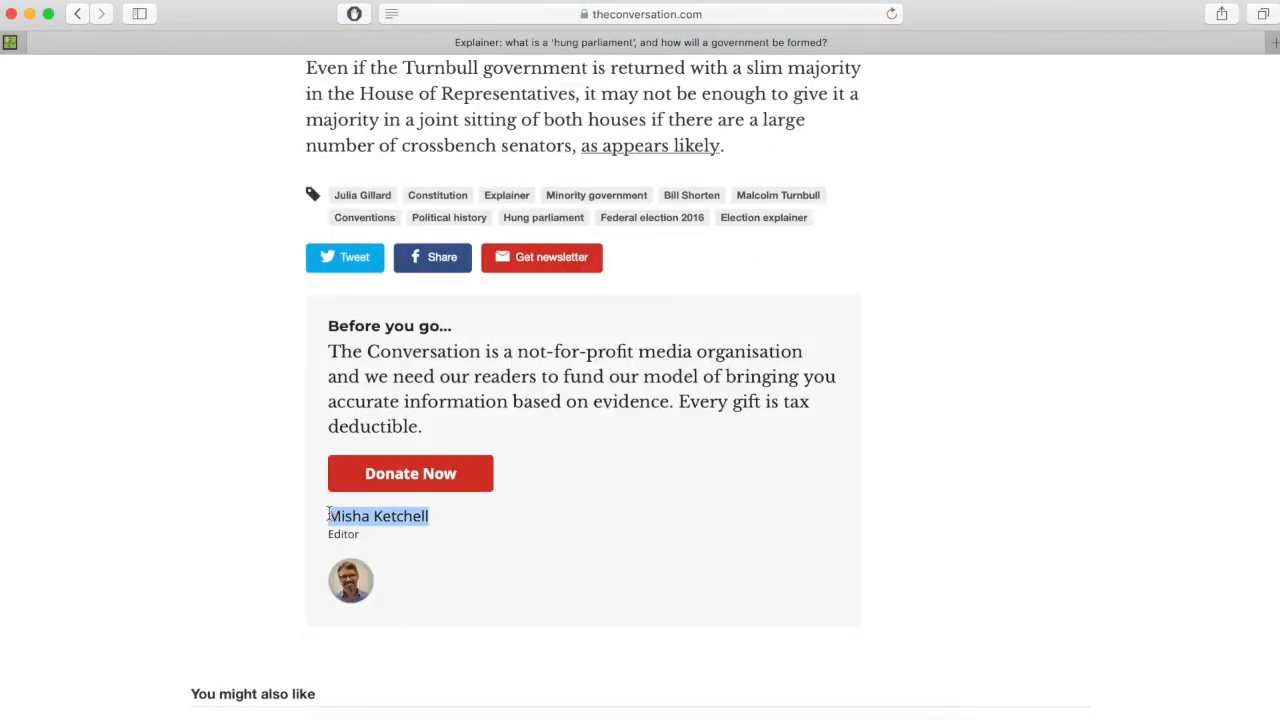
Return to Word, enter the editor's name, surname first, in the web site source and save the source
key(super+Tab)
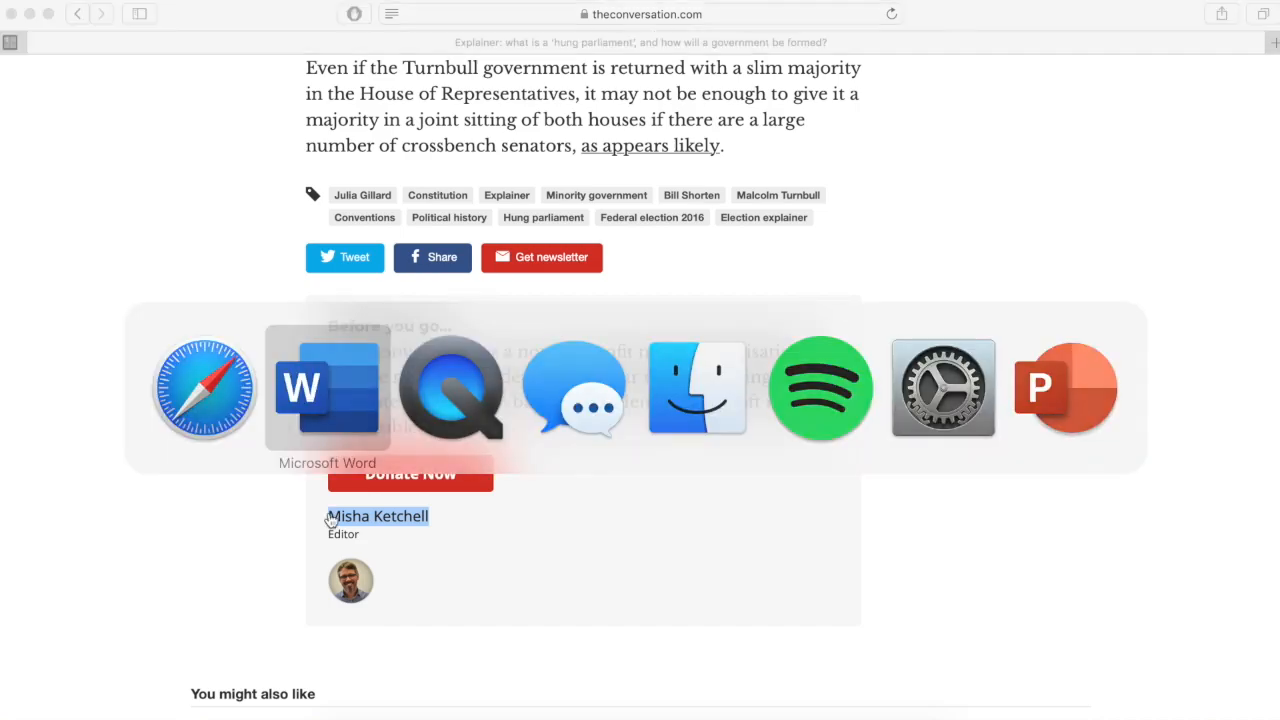
click(569, 393)
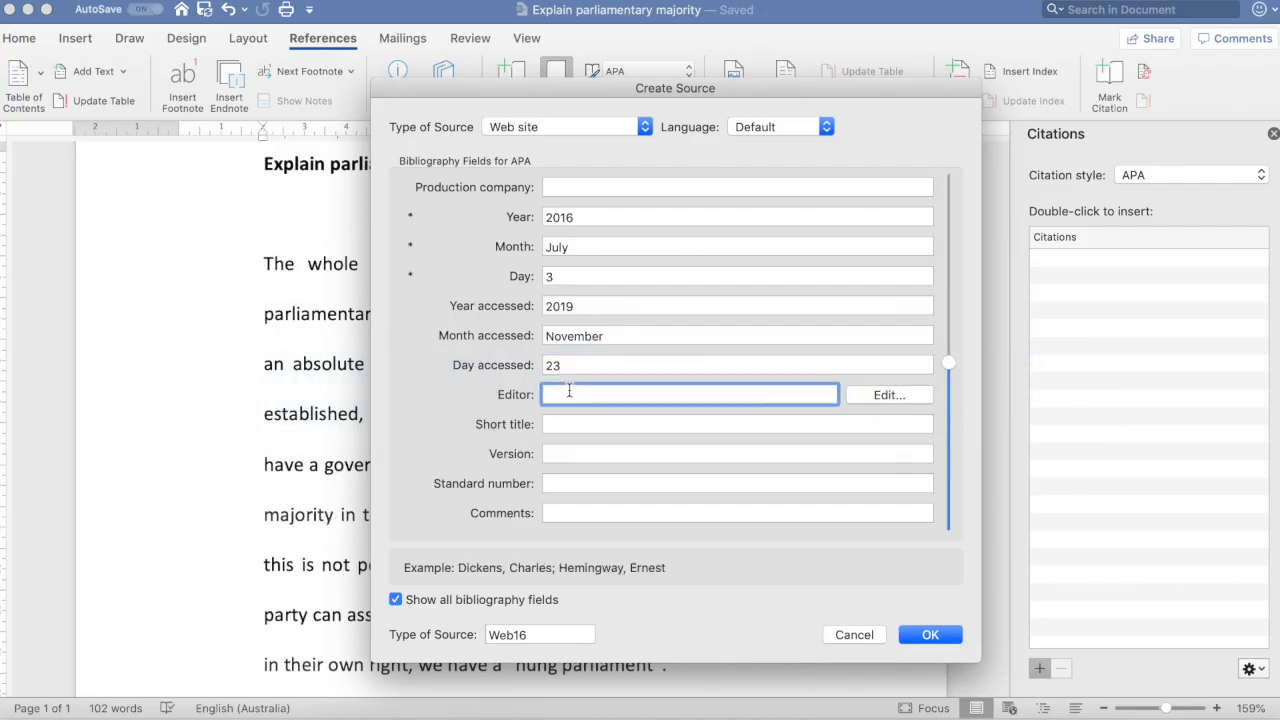
key(super+v)
drag(582, 395, 517, 395)
key(BackSpace)
text(, Misha)
click(586, 512)
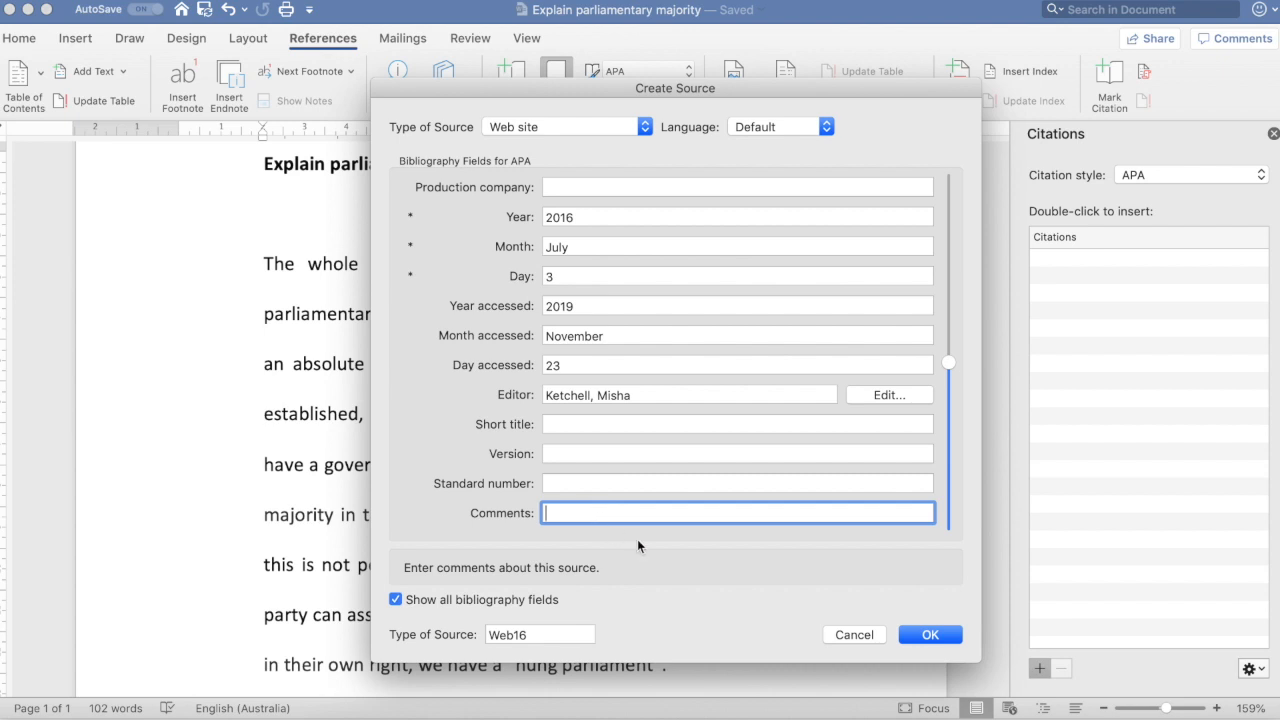
click(922, 634)
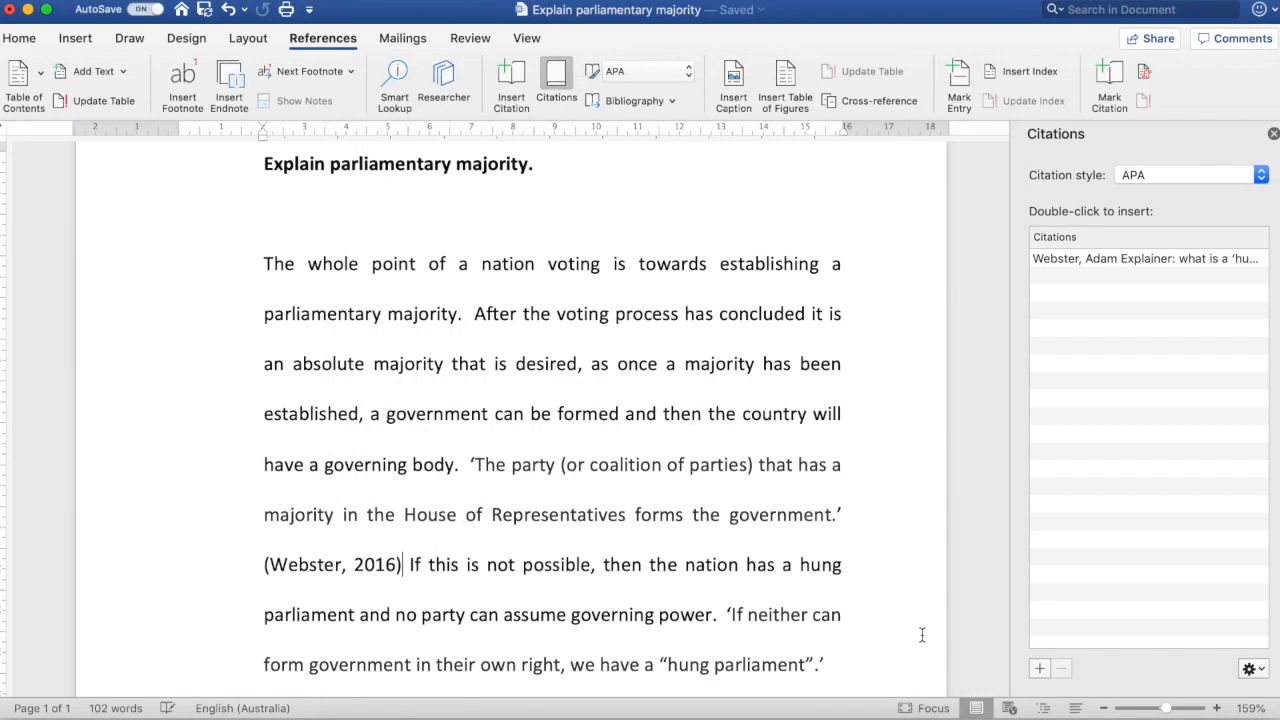
Insert the citation of the Explainer article after the second quotation, at the end of the paragraph
click(1146, 266)
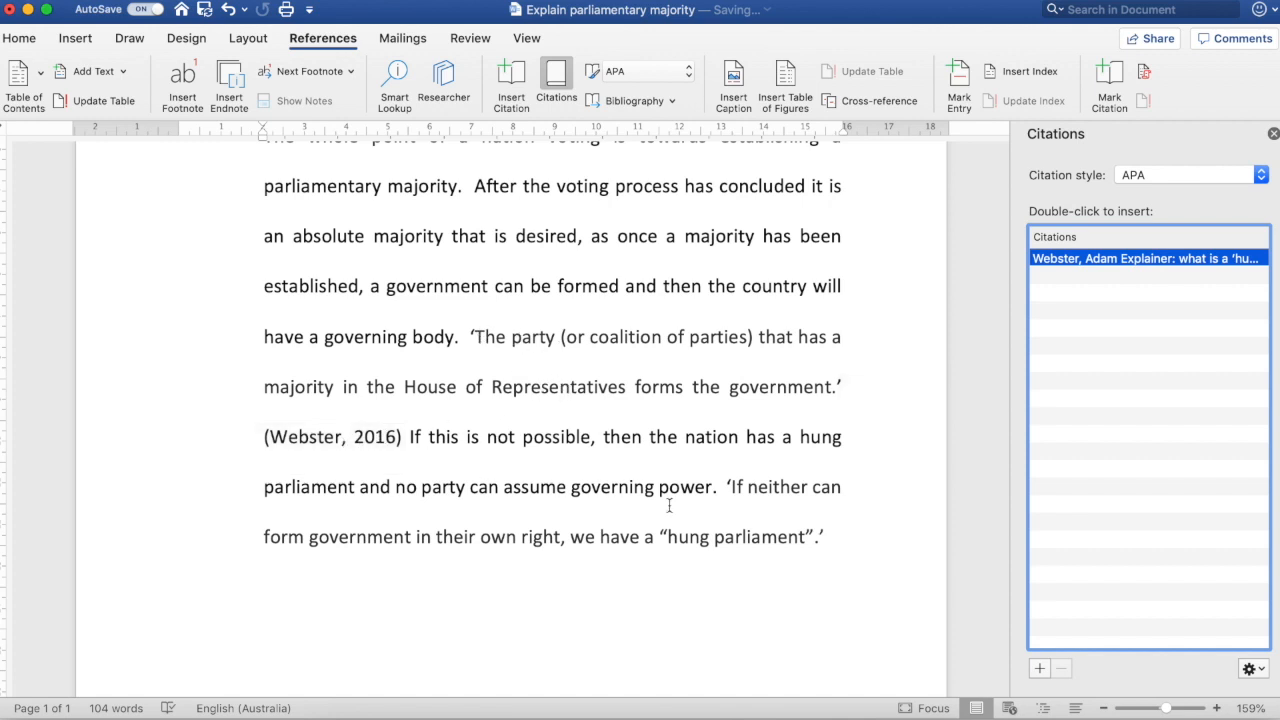
click(832, 535)
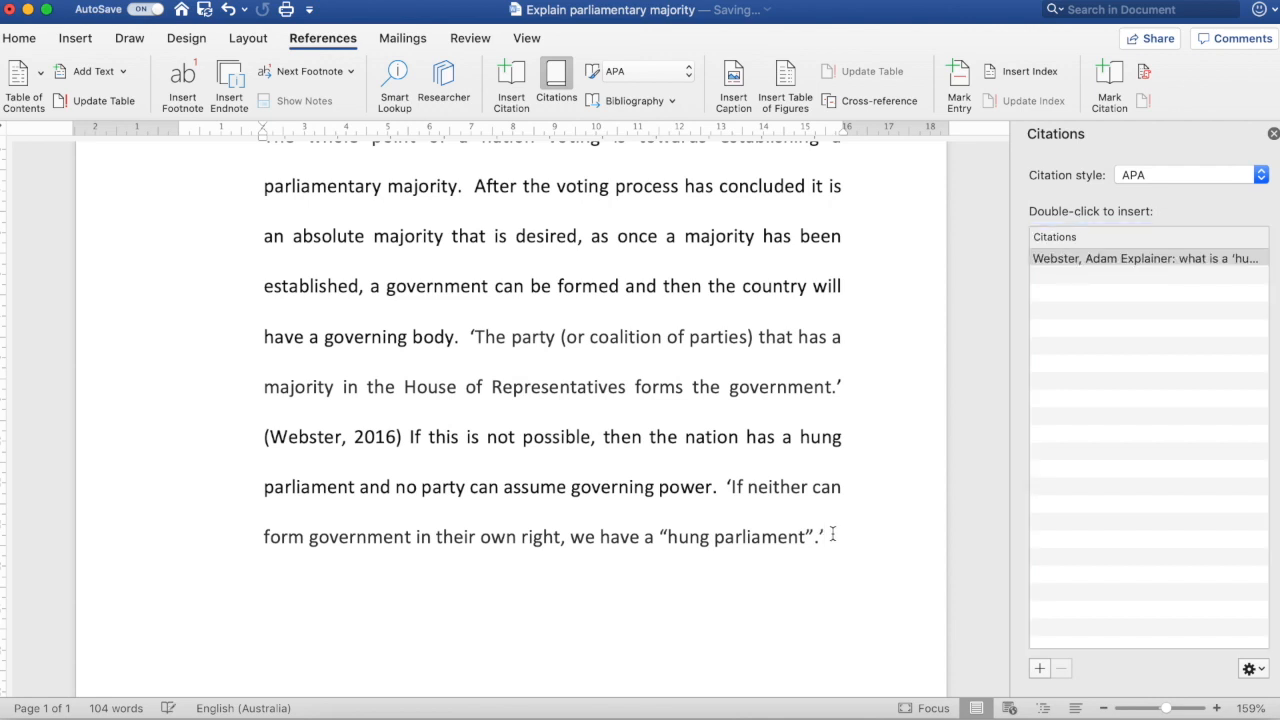
double_click(1081, 259)
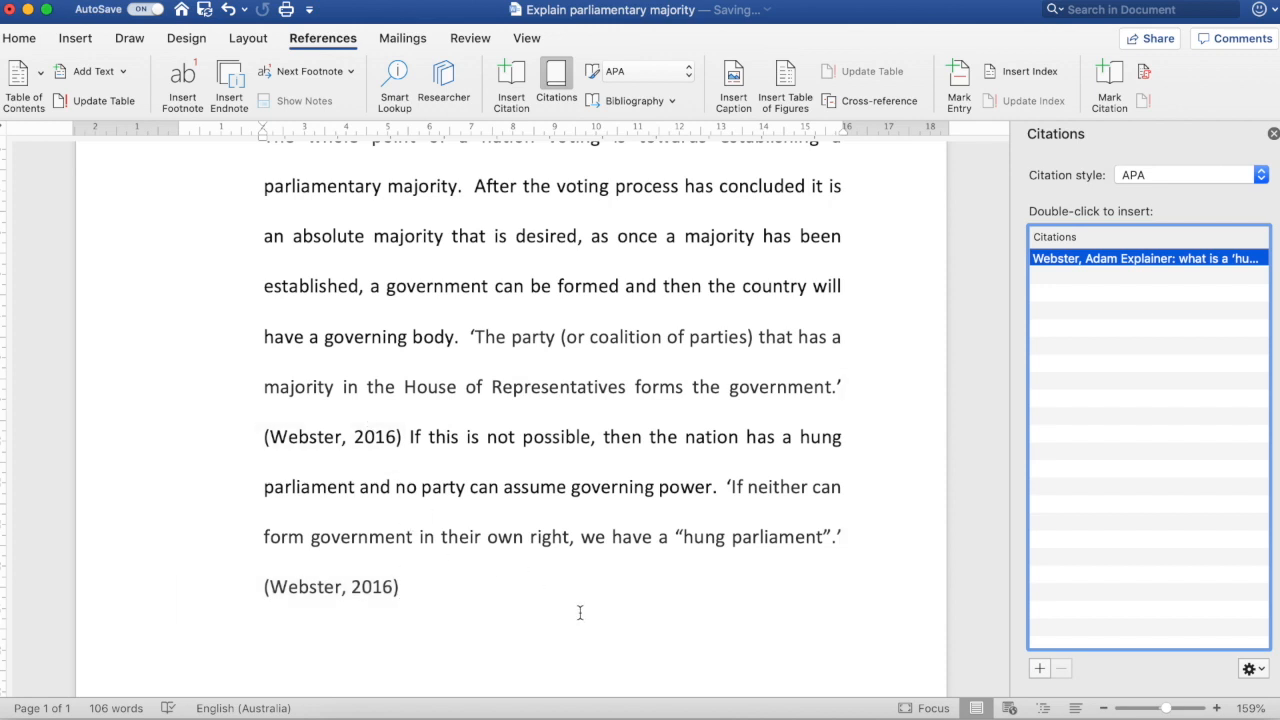
Add a blank line below the final citation and insert a page break to start a new page
scroll(614, 630, down, 2)
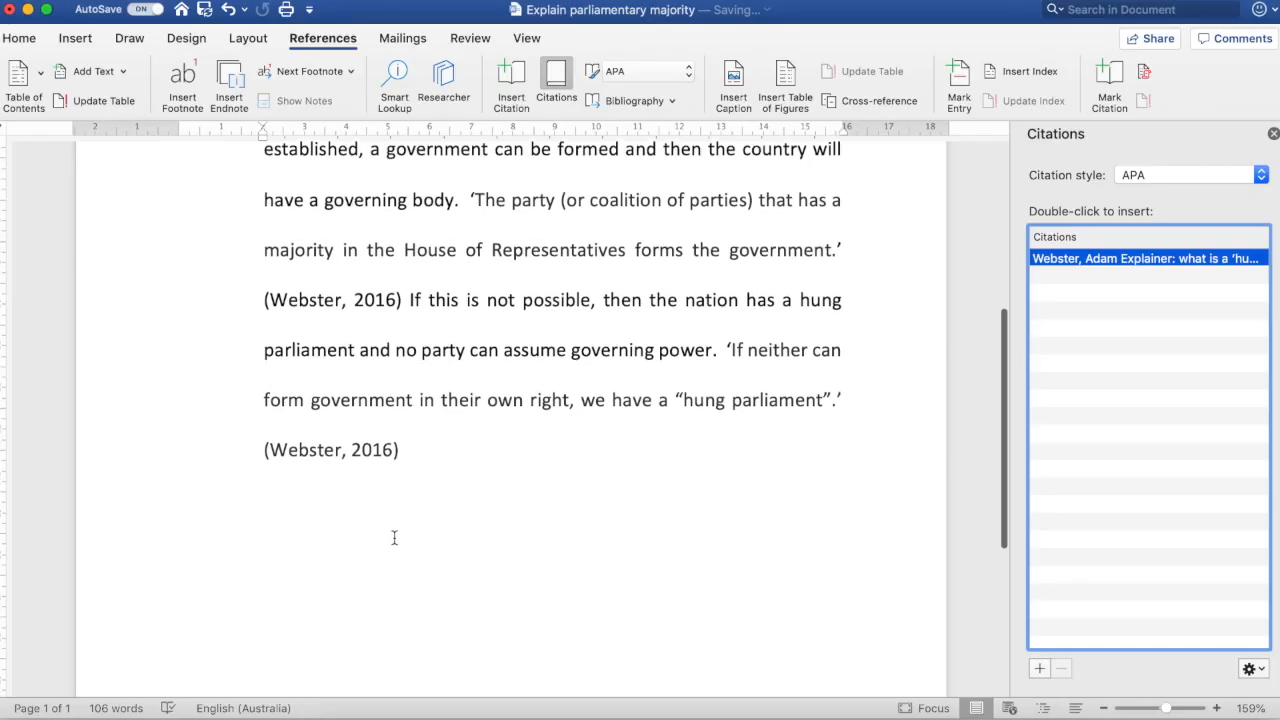
click(394, 538)
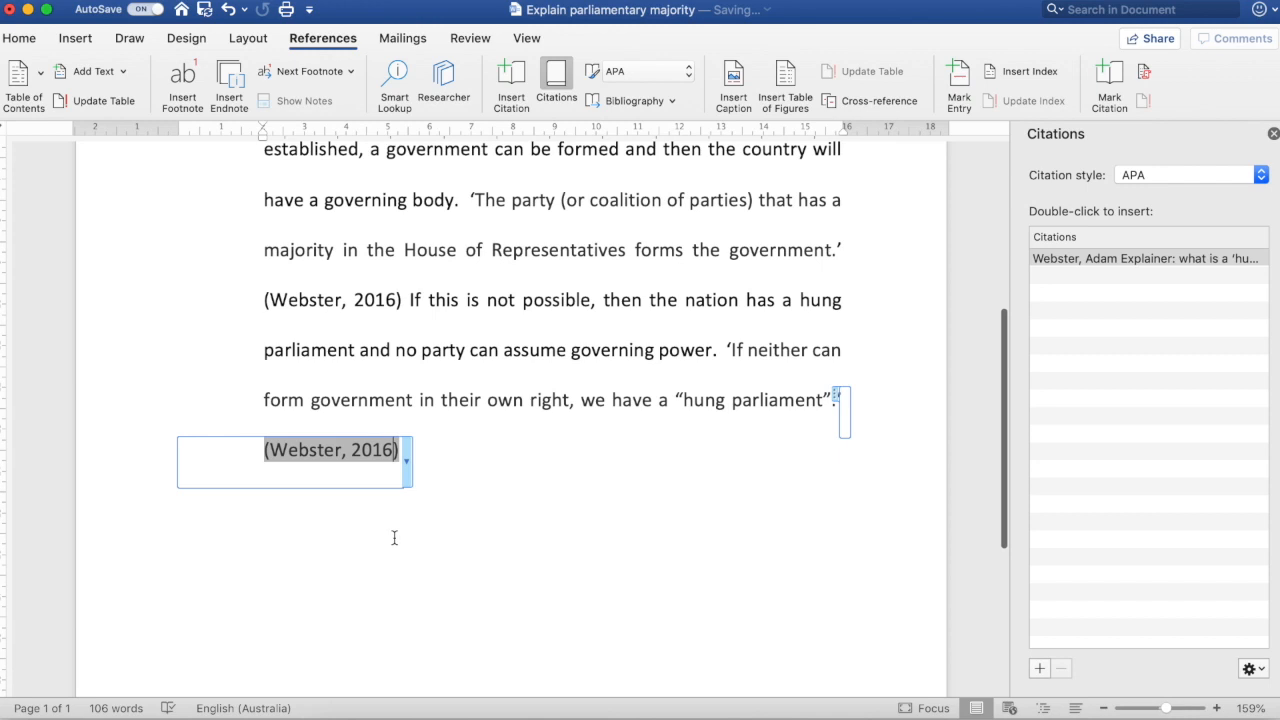
key(Return)
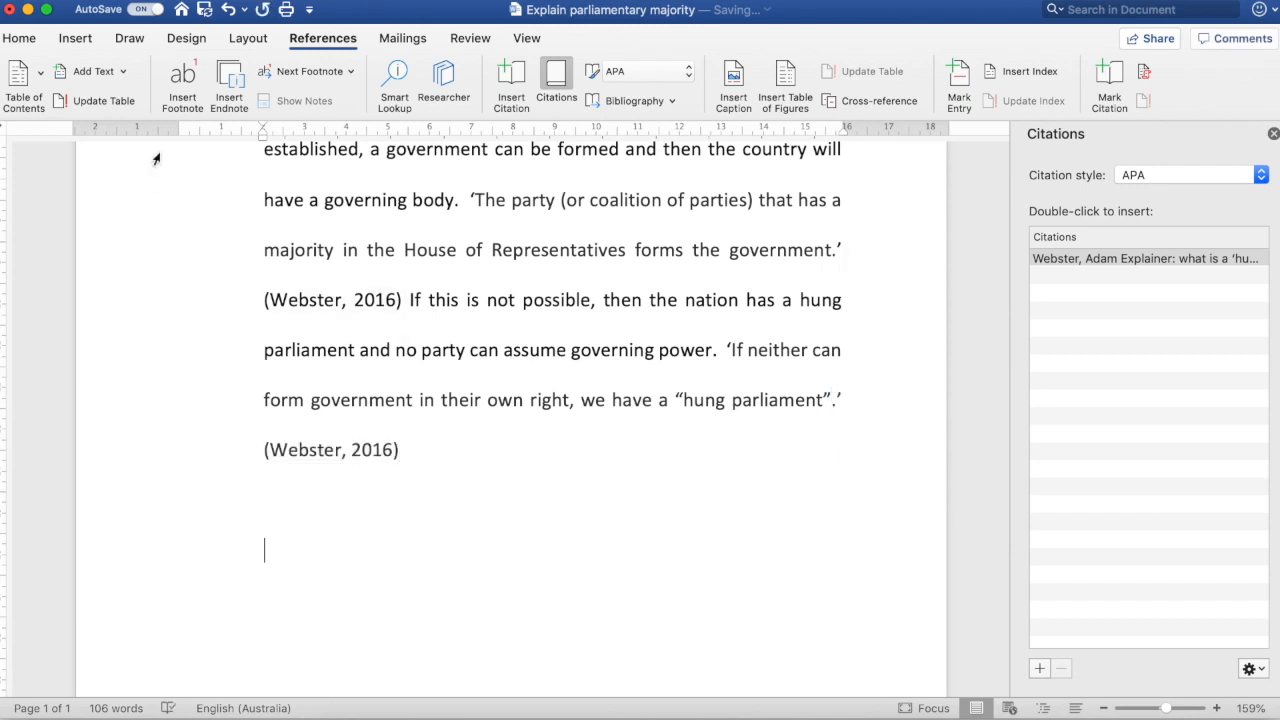
click(88, 40)
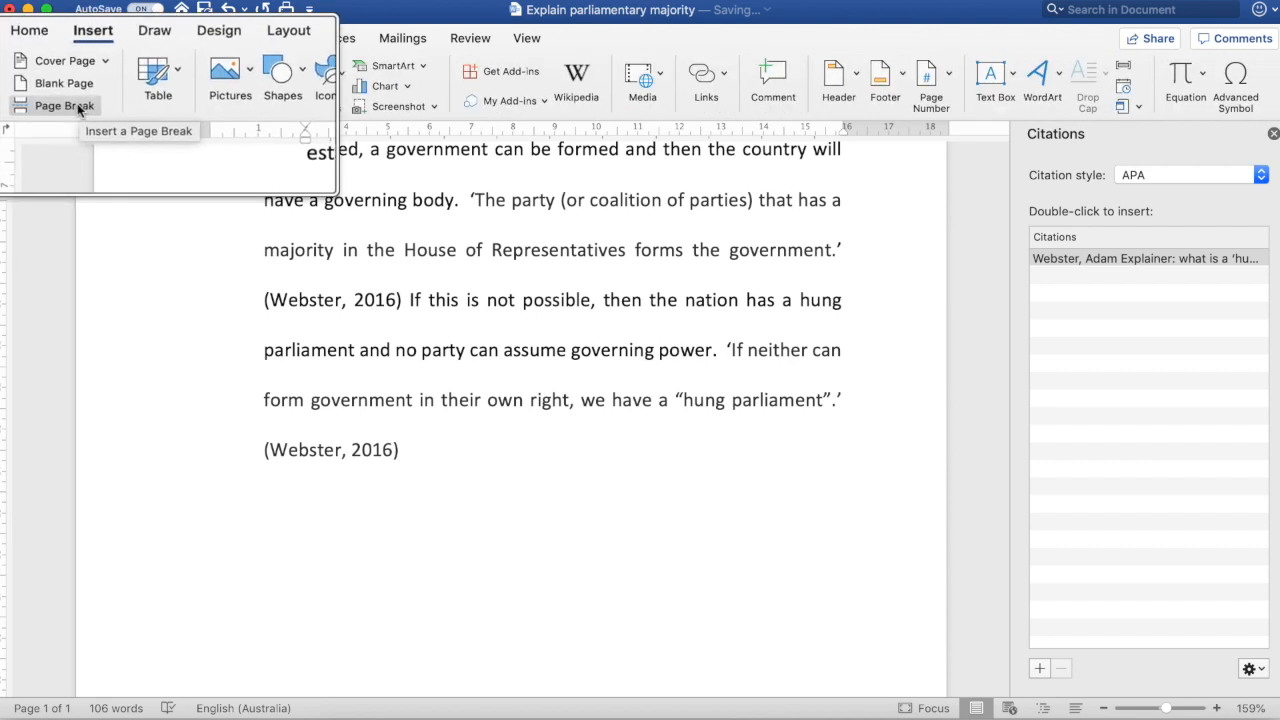
click(110, 107)
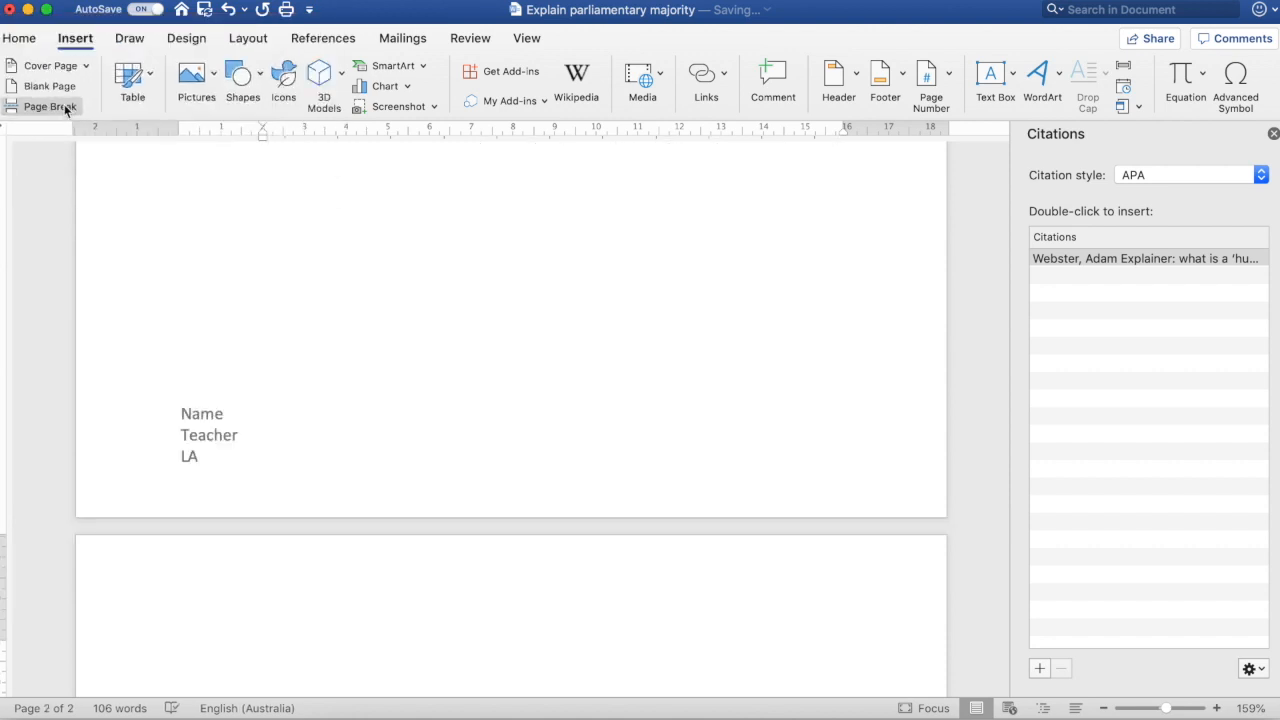
scroll(360, 554, down, 1)
scroll(360, 554, down, 4)
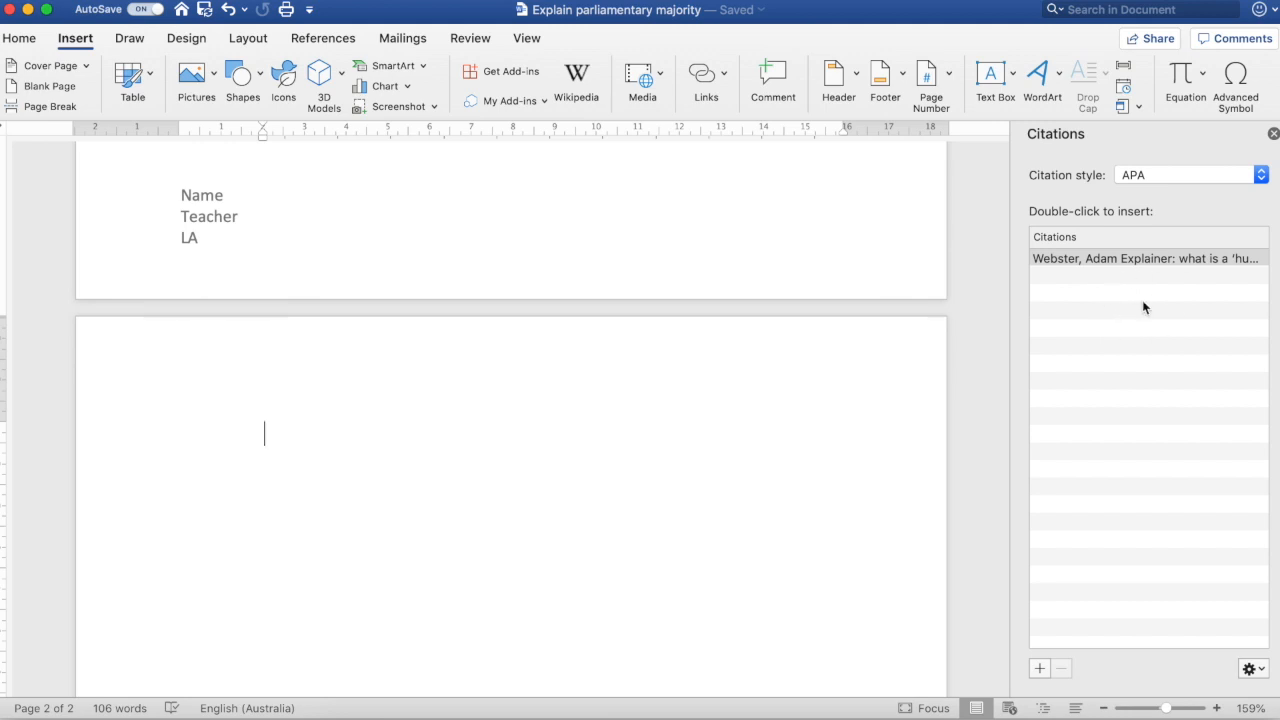
Open the Citation Source Manager and copy The Phoney Victory and New york times (2018) sources from the master list to the current list
click(1260, 677)
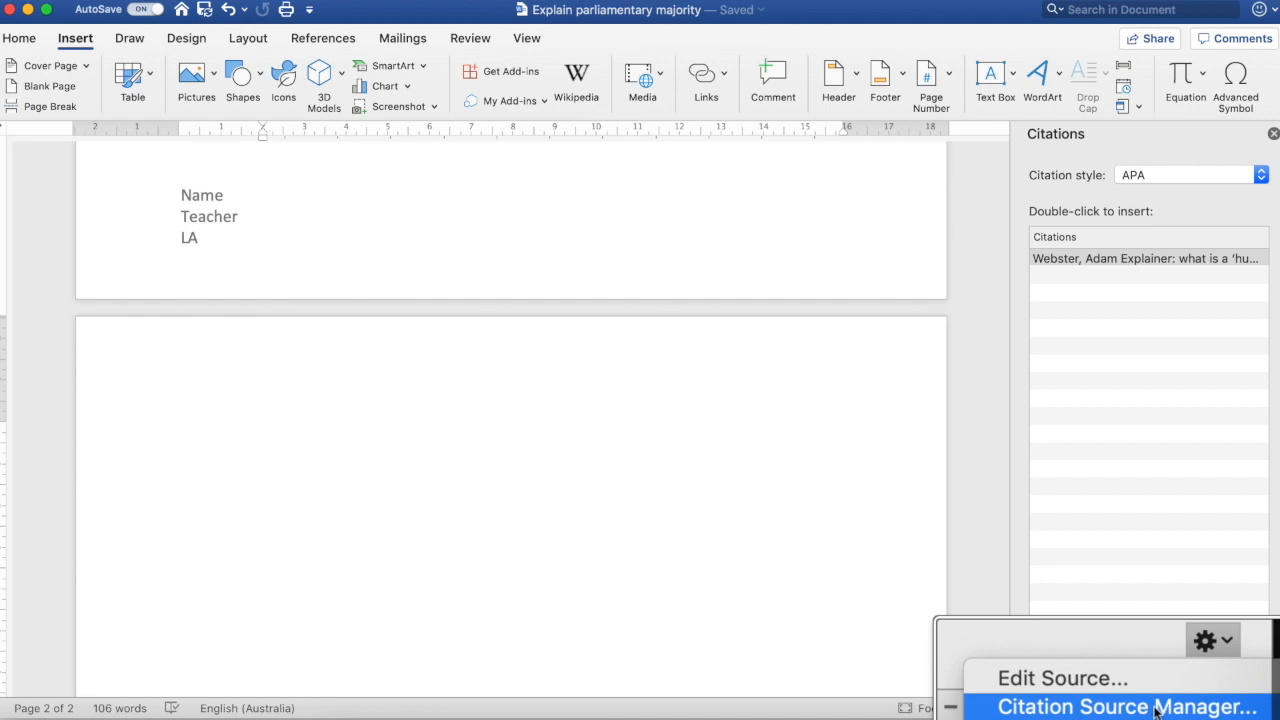
click(1155, 707)
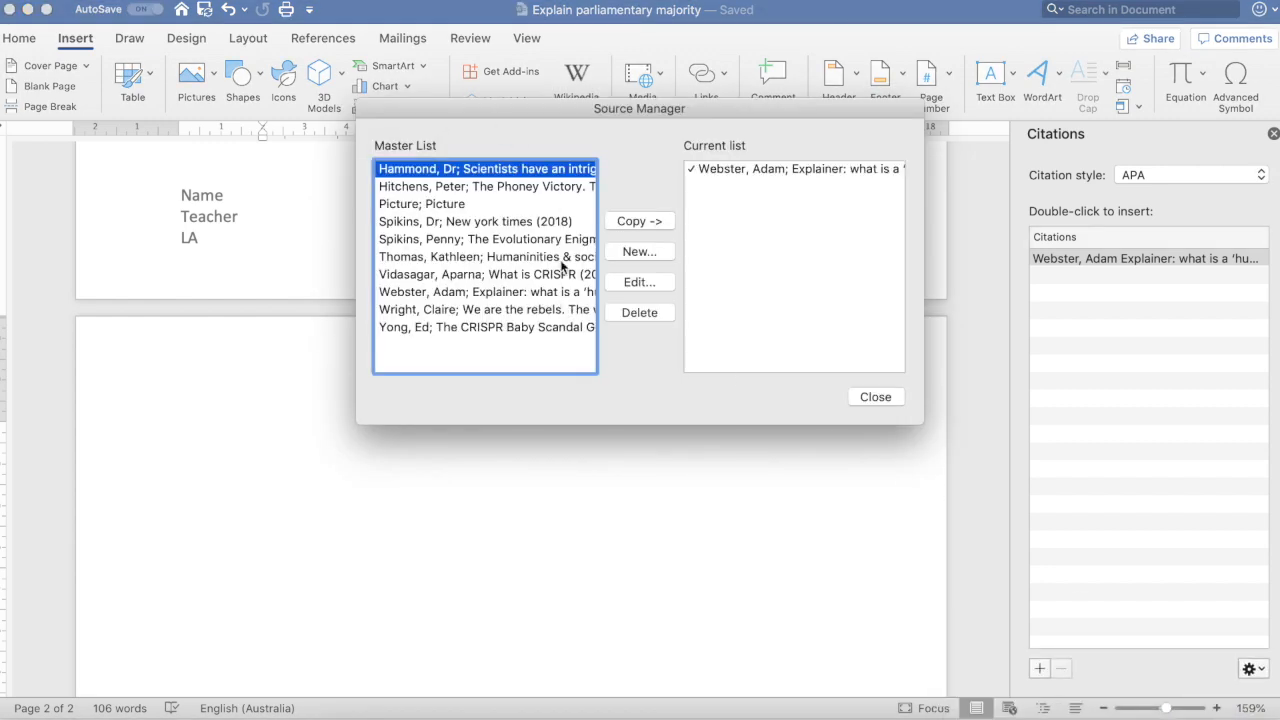
click(484, 187)
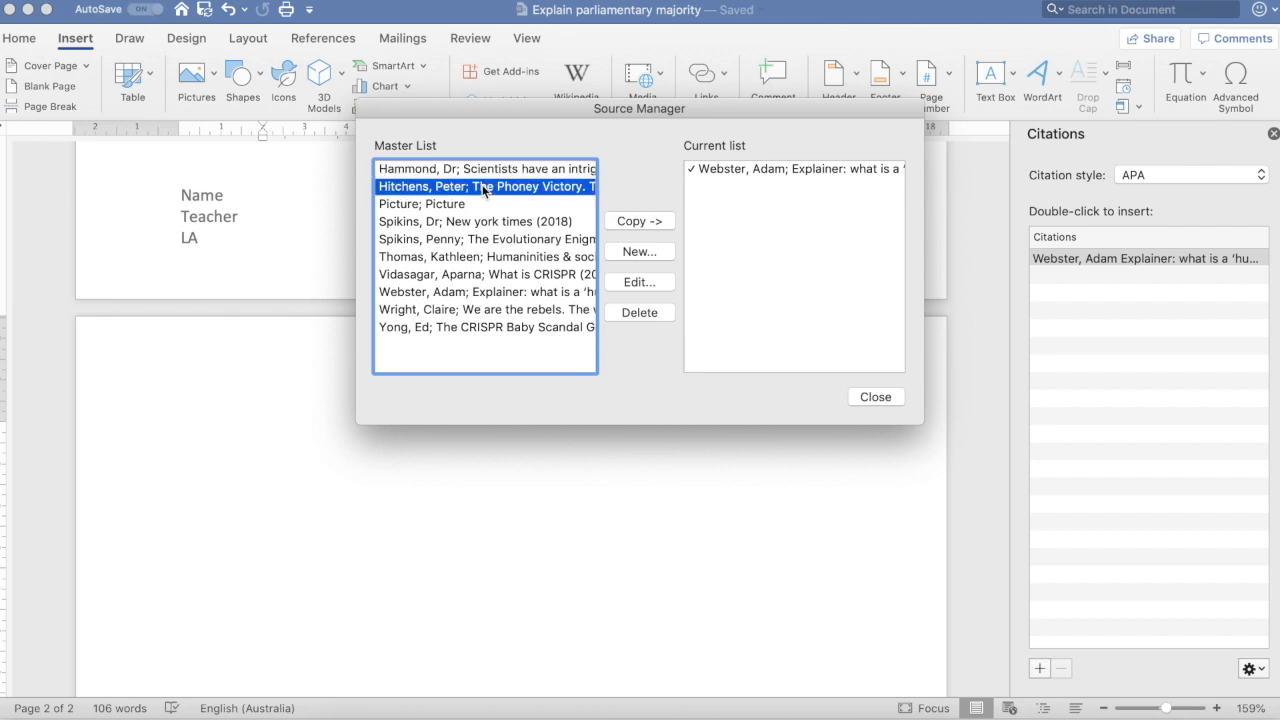
click(628, 222)
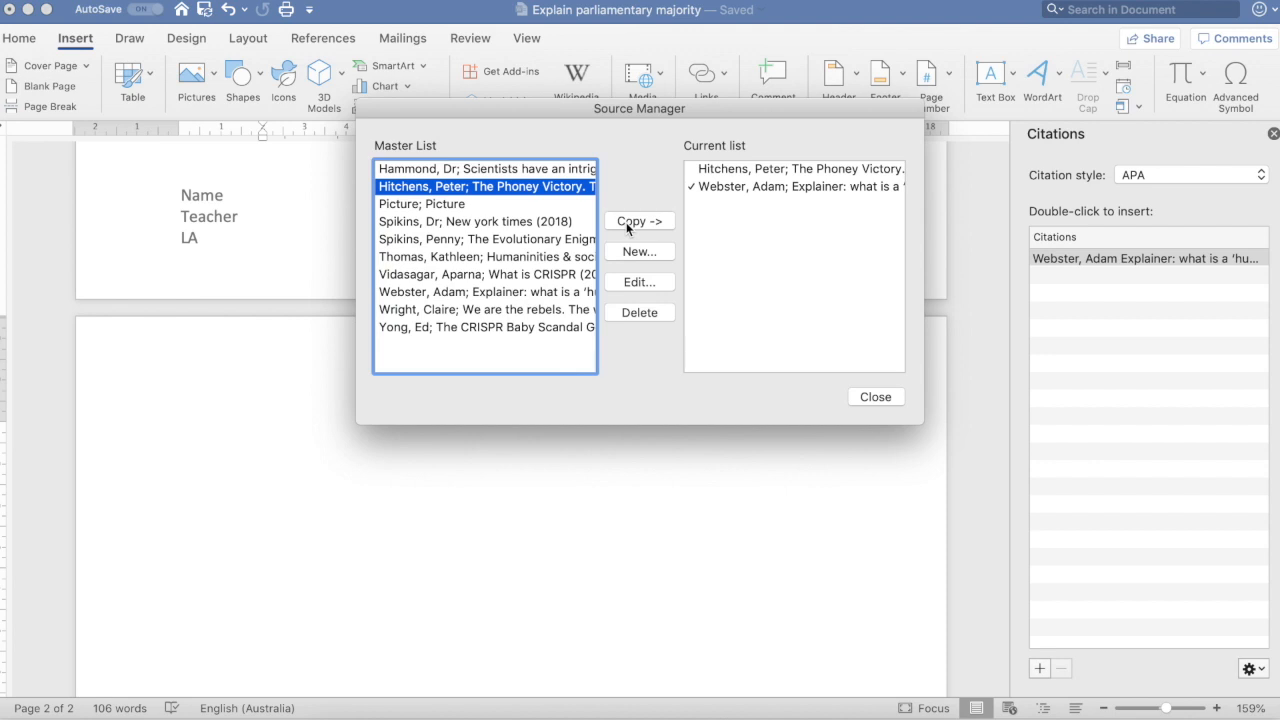
click(514, 222)
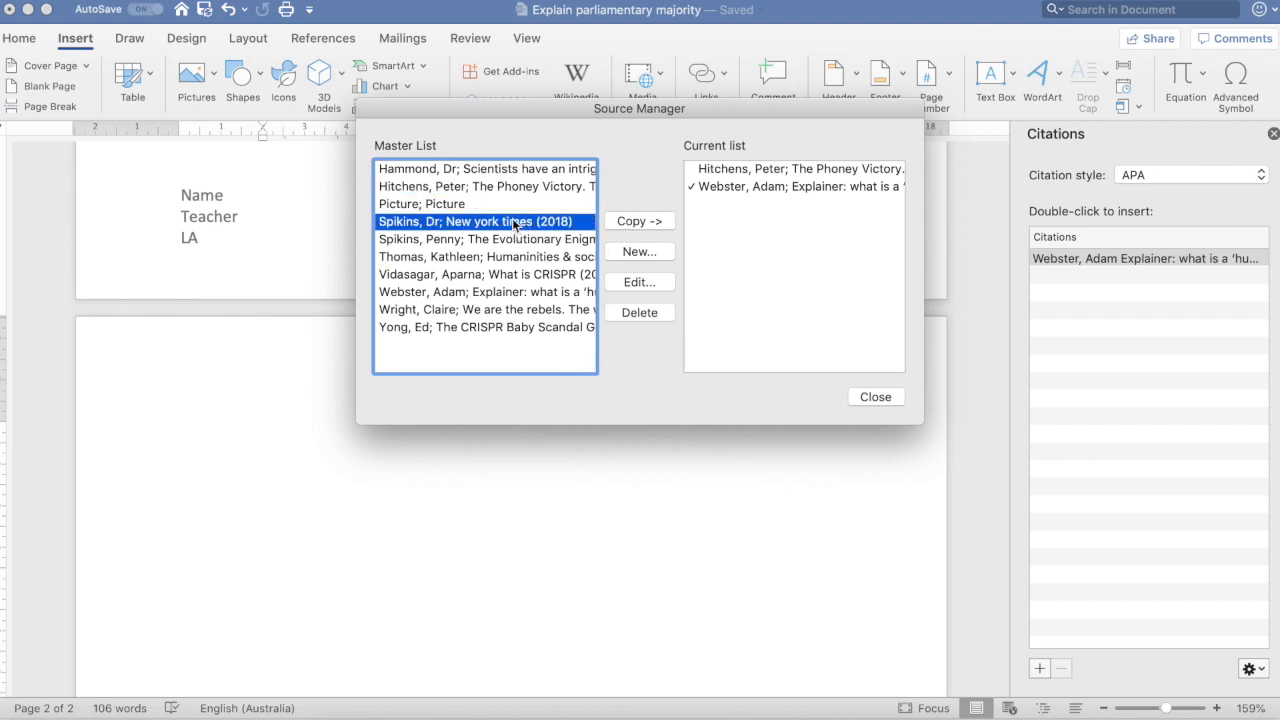
click(641, 223)
click(464, 294)
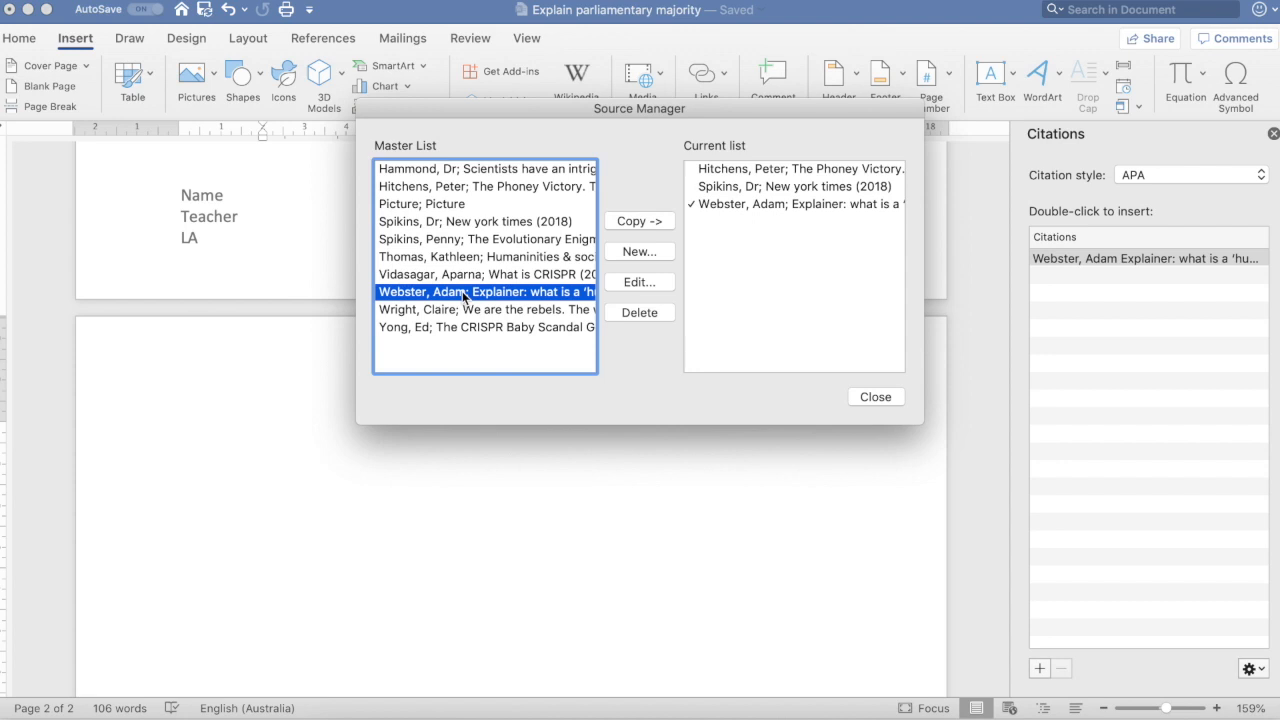
click(621, 221)
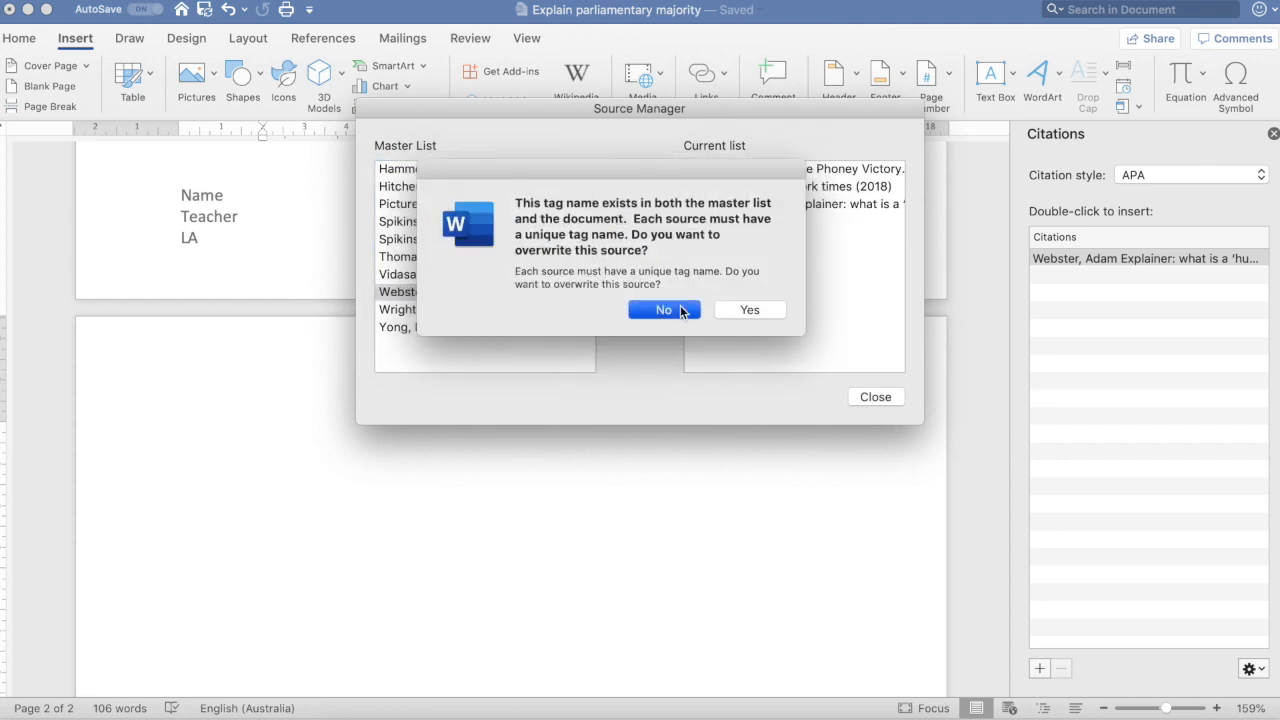
click(680, 310)
Copy the We are the rebels and The CRISPR Baby Scandal sources to the current list and close the Source Manager
click(478, 312)
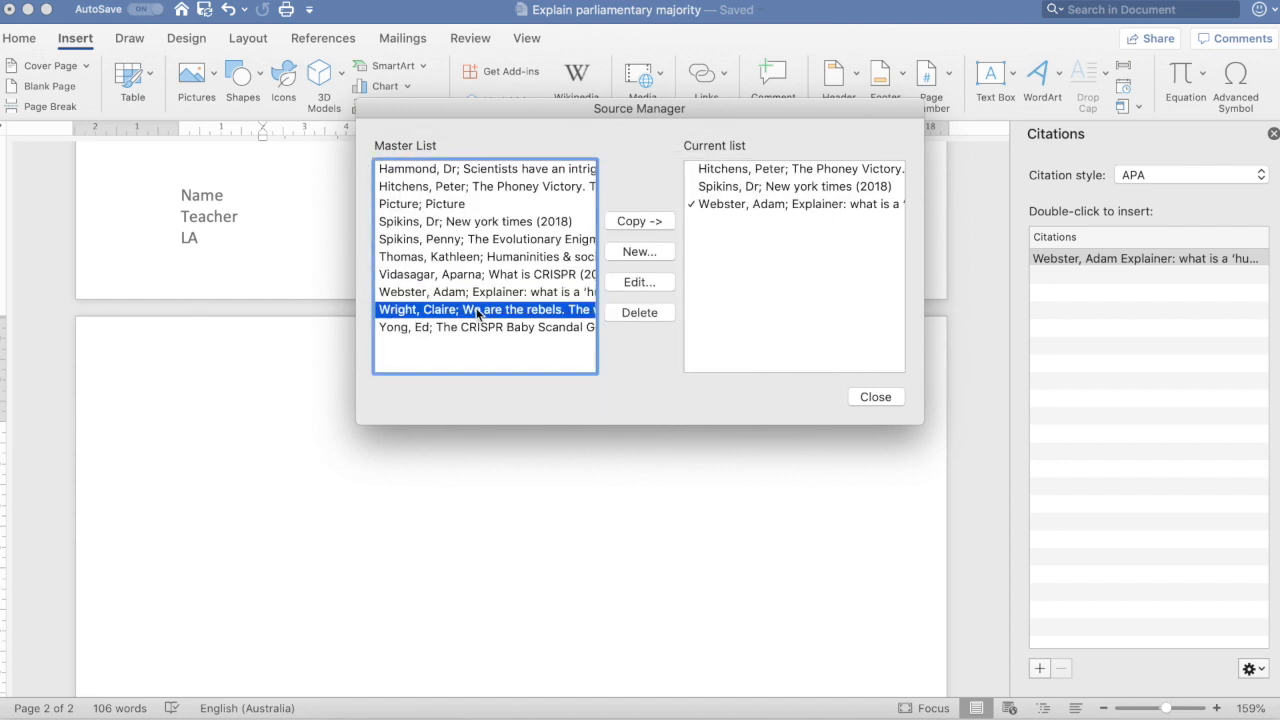
click(663, 222)
click(466, 327)
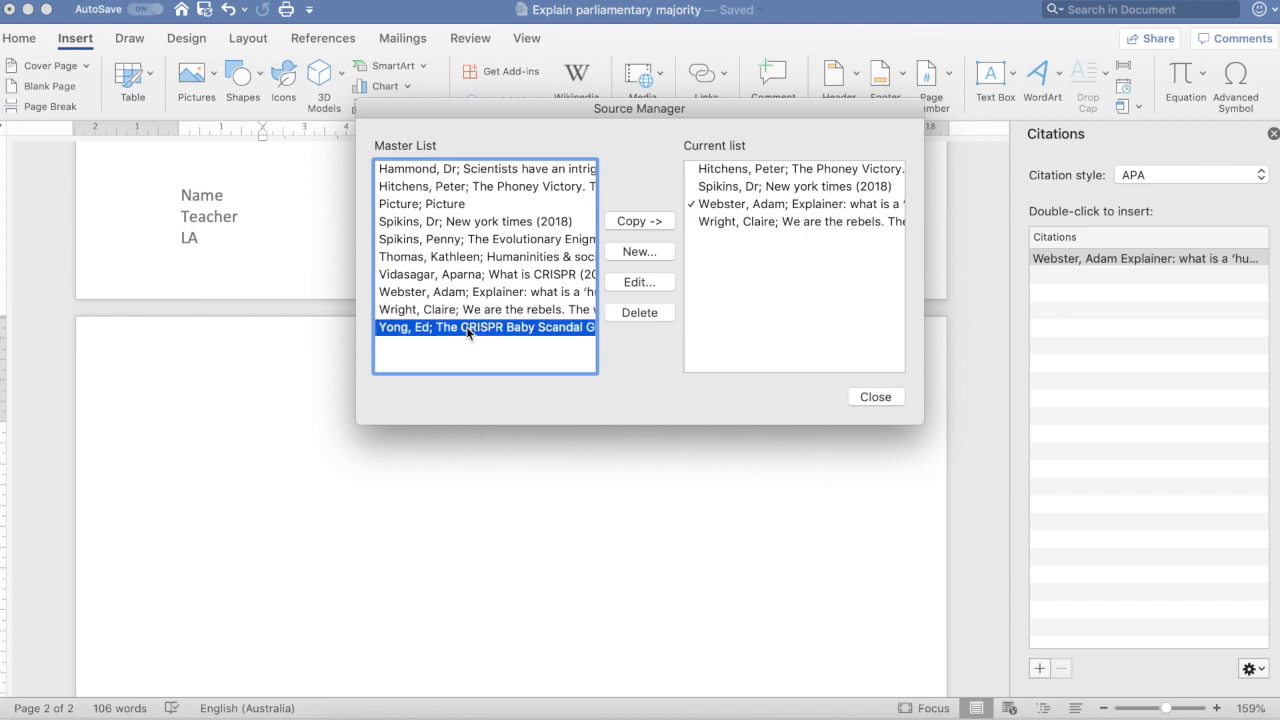
click(623, 221)
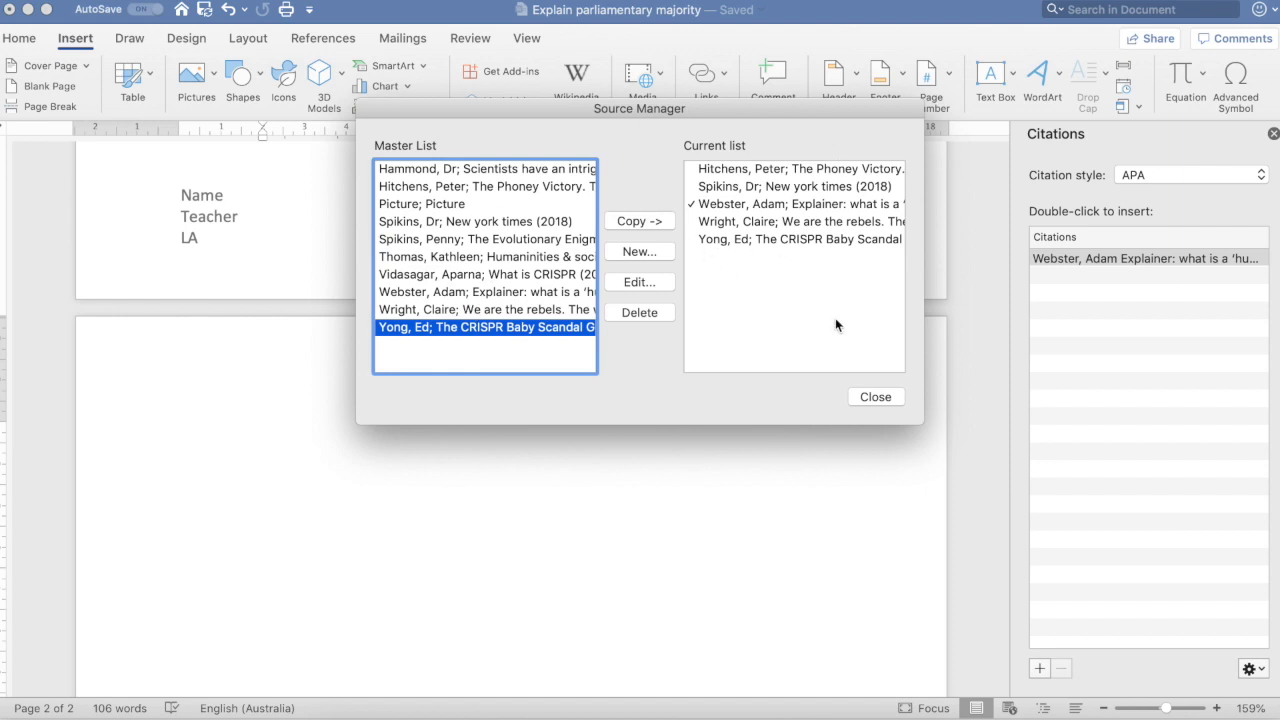
click(875, 397)
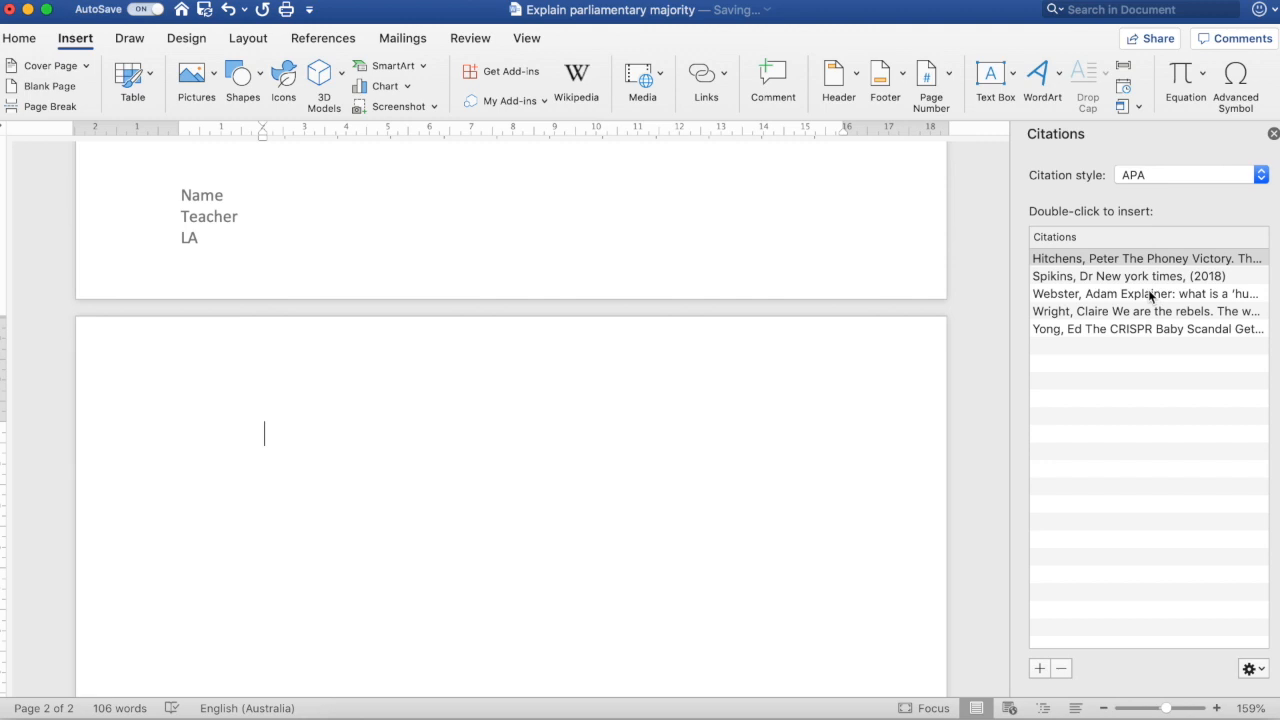
Insert the built-in Works Cited list on the new page and review its entries
click(323, 38)
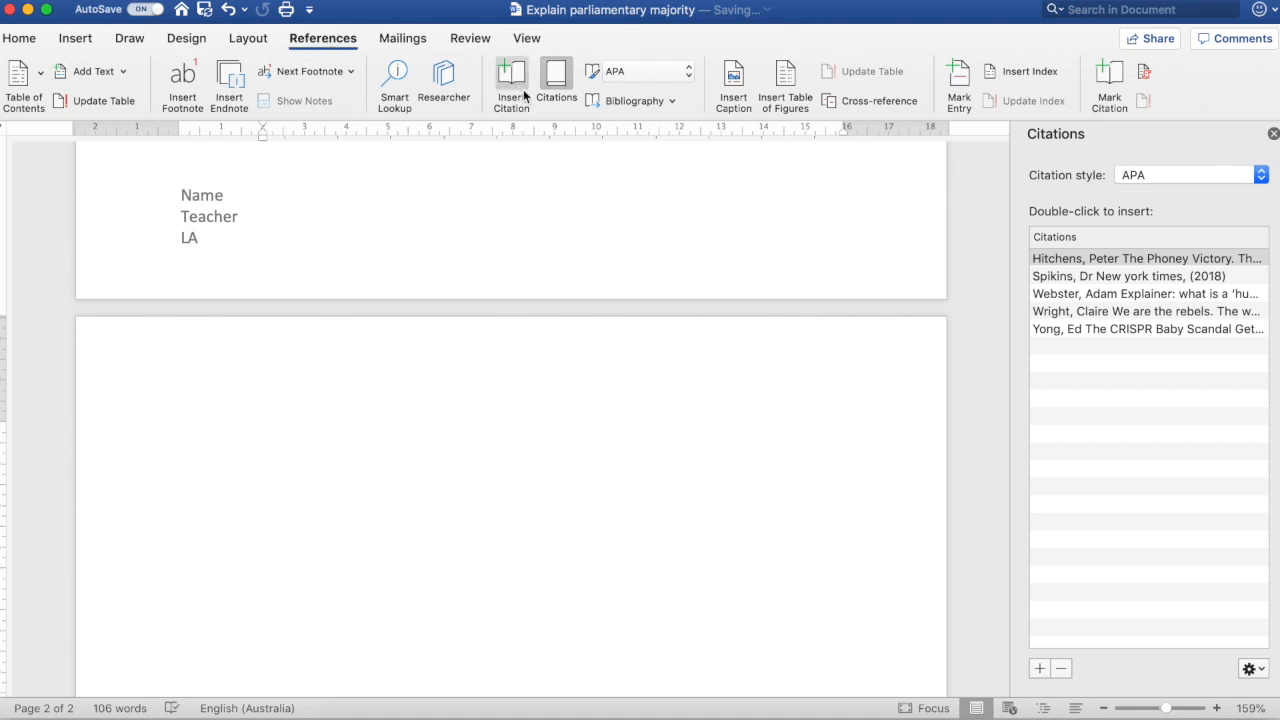
click(671, 99)
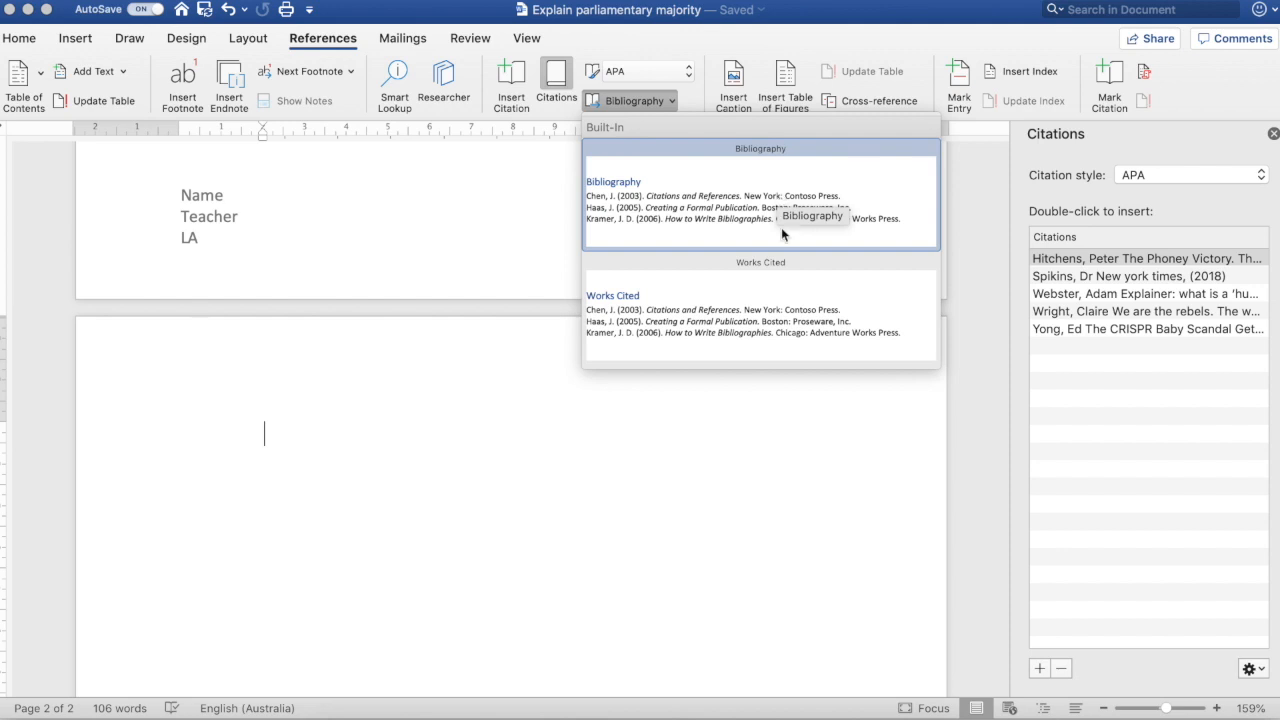
click(770, 290)
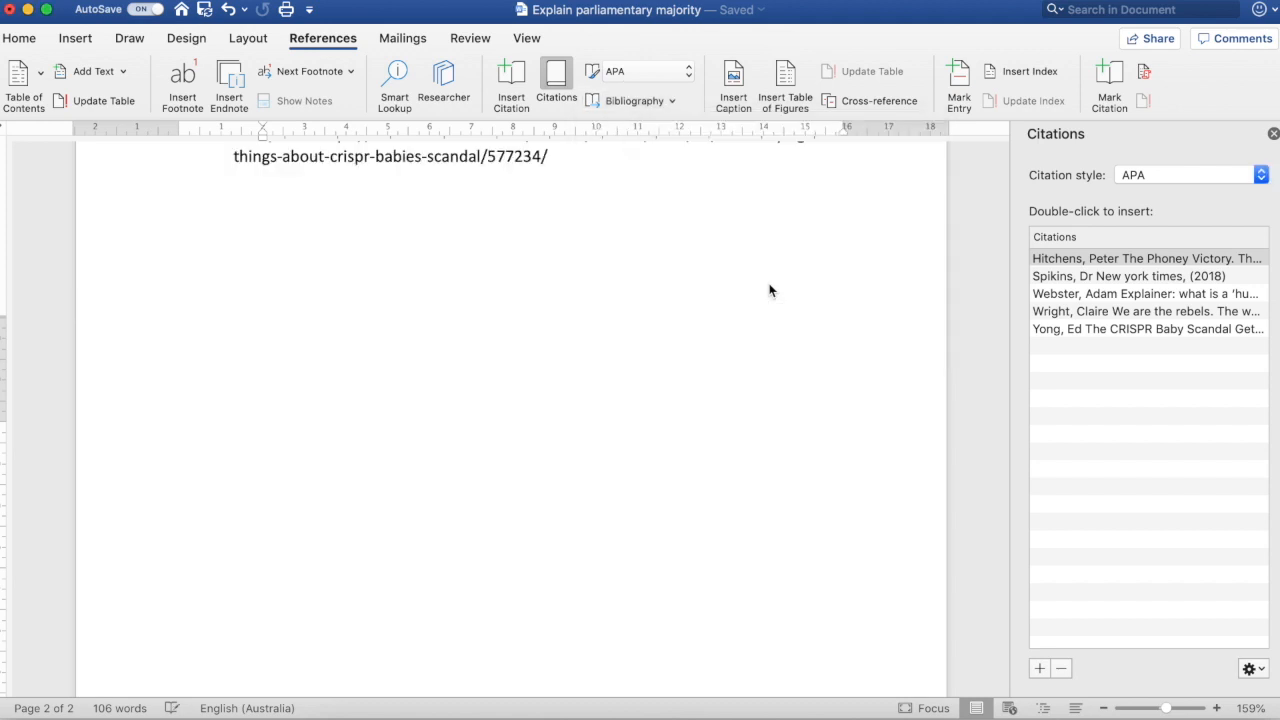
scroll(670, 305, up, 5)
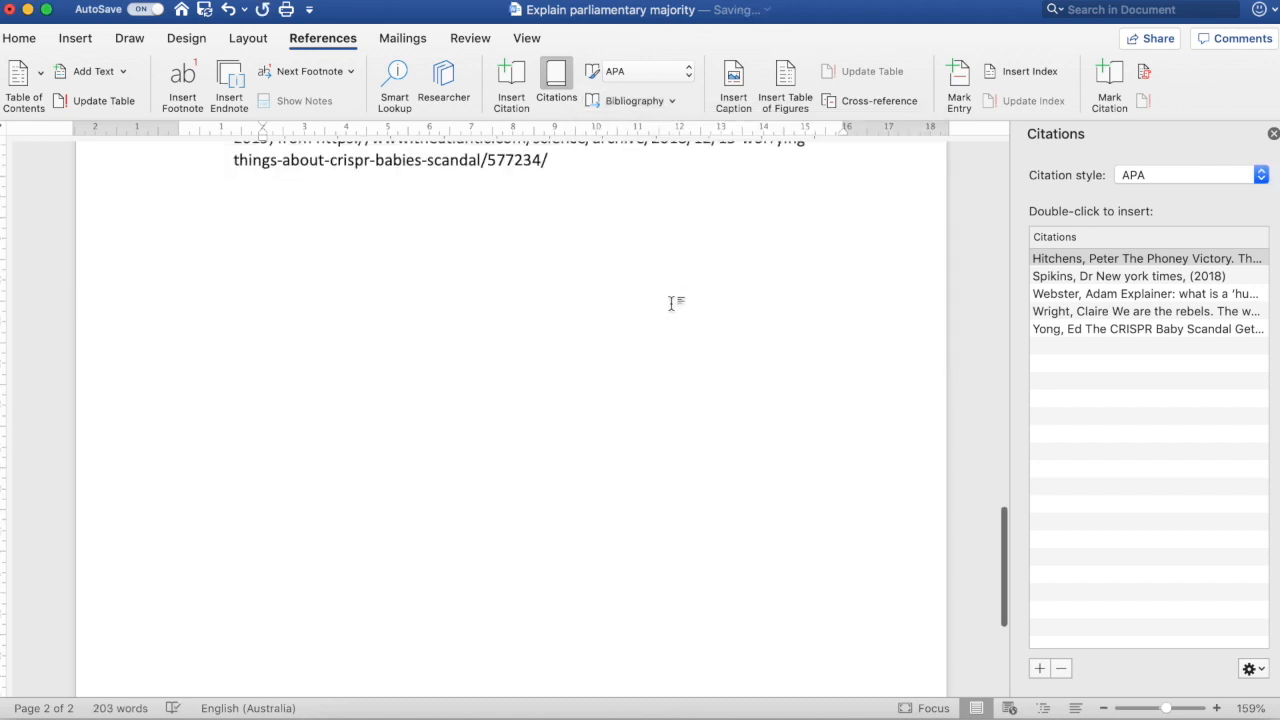
scroll(670, 305, up, 3)
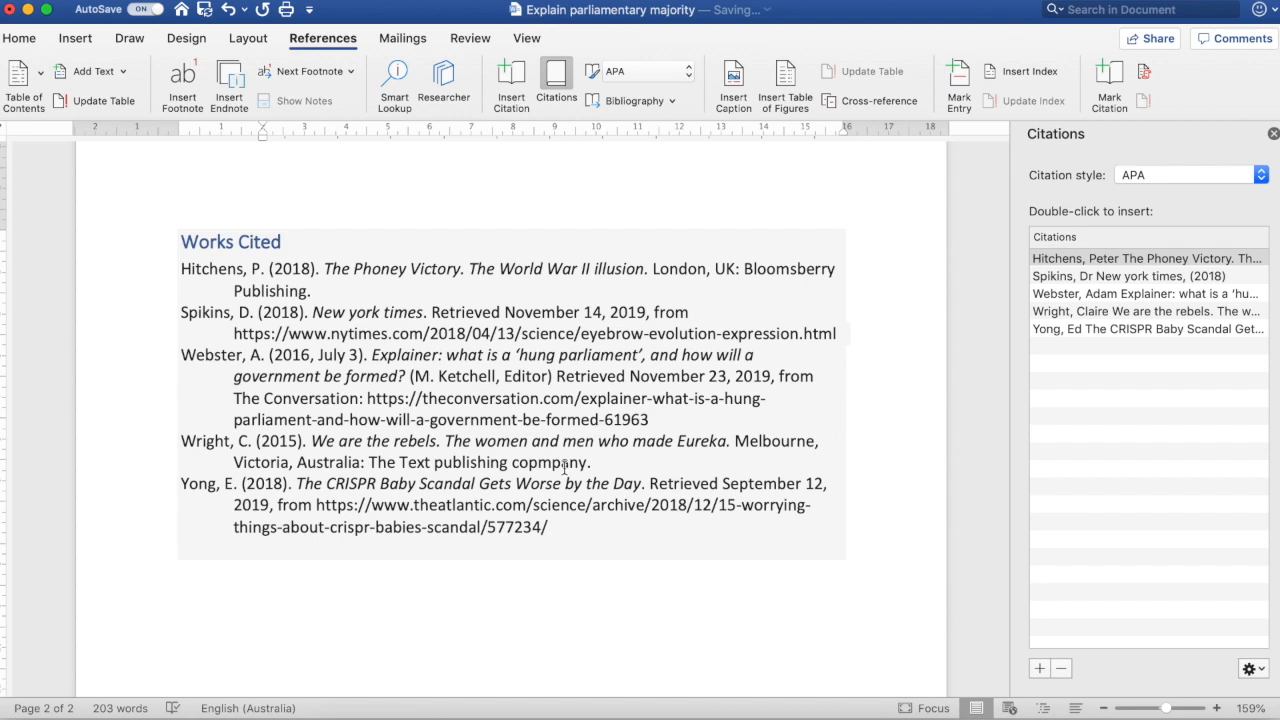
scroll(530, 400, up, 1)
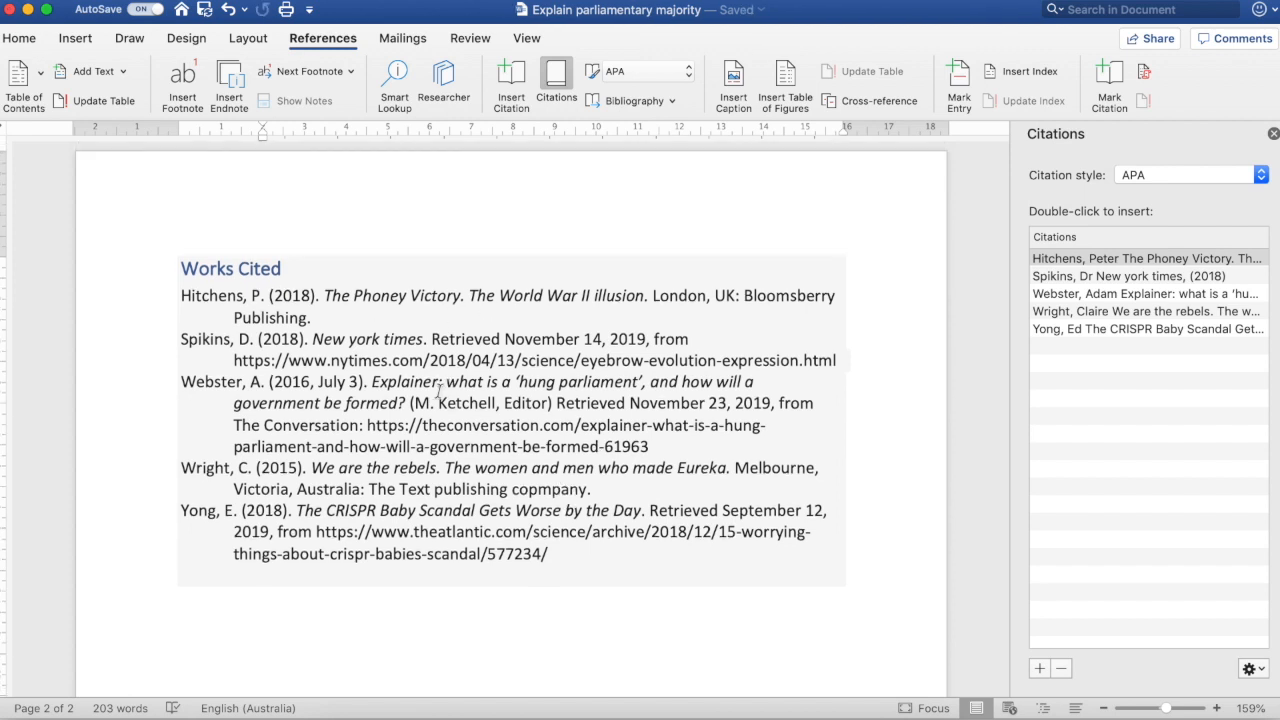
scroll(438, 390, up, 4)
scroll(438, 390, down, 1)
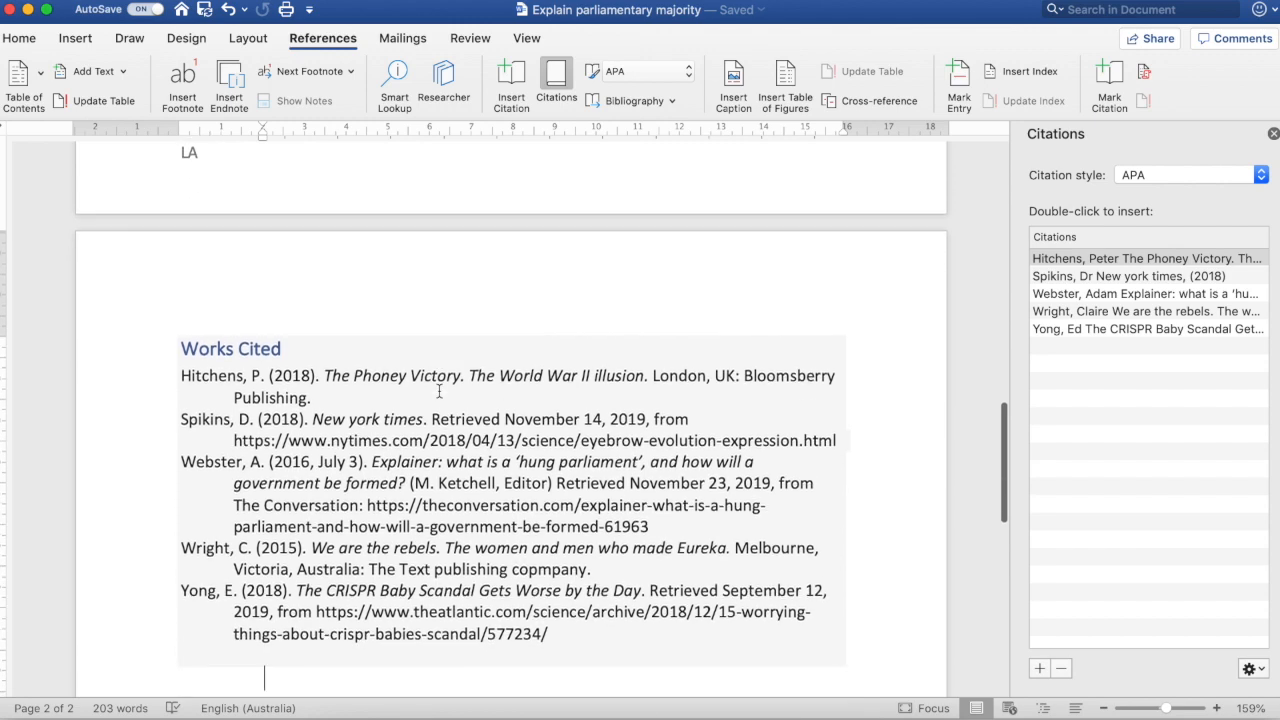